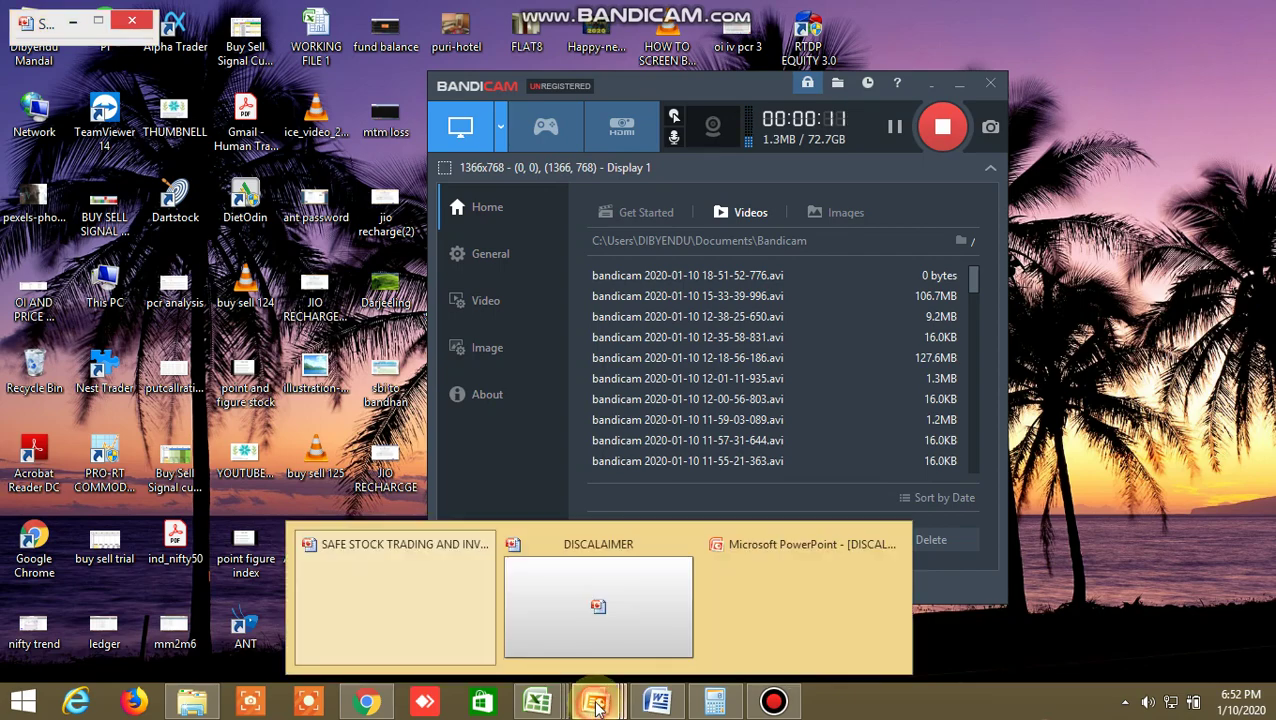
# Bring up the SAFE STOCK TRADING AND INVESTMENT presentation in PowerPoint and minimize the screen recorder covering it
pyautogui.click(413, 620)
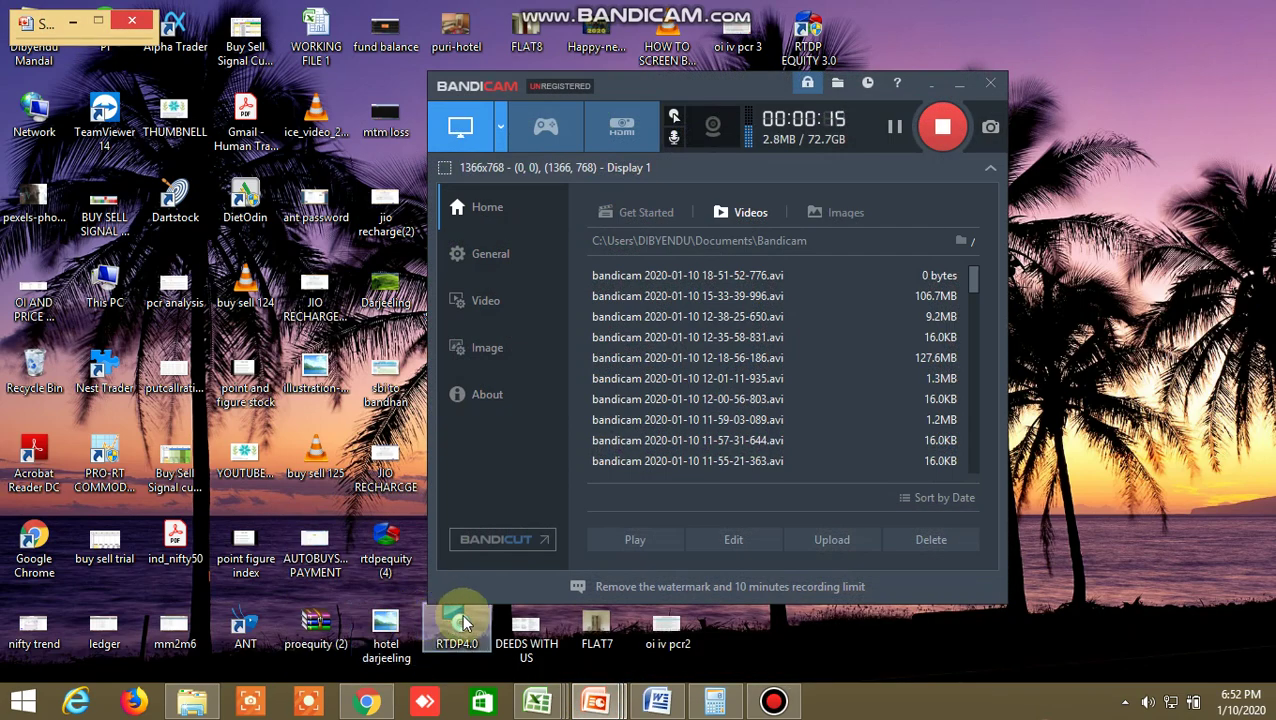
pyautogui.moveTo(595, 703)
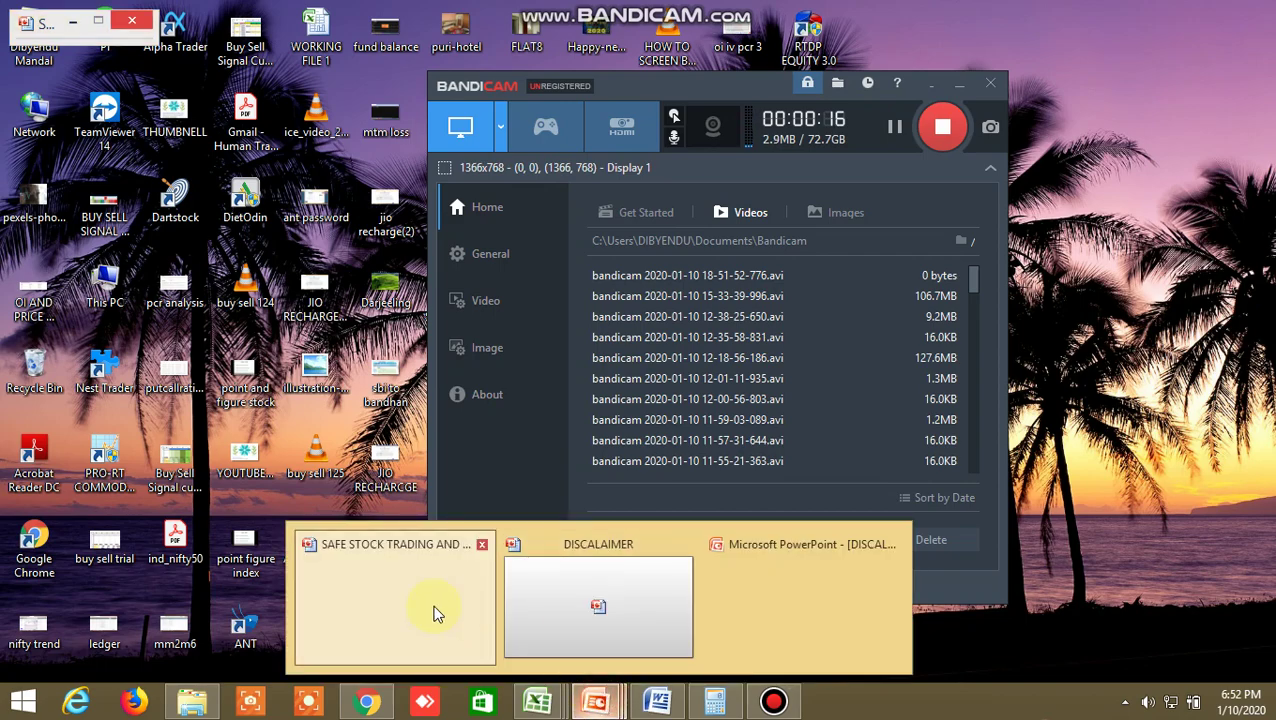
pyautogui.click(407, 610)
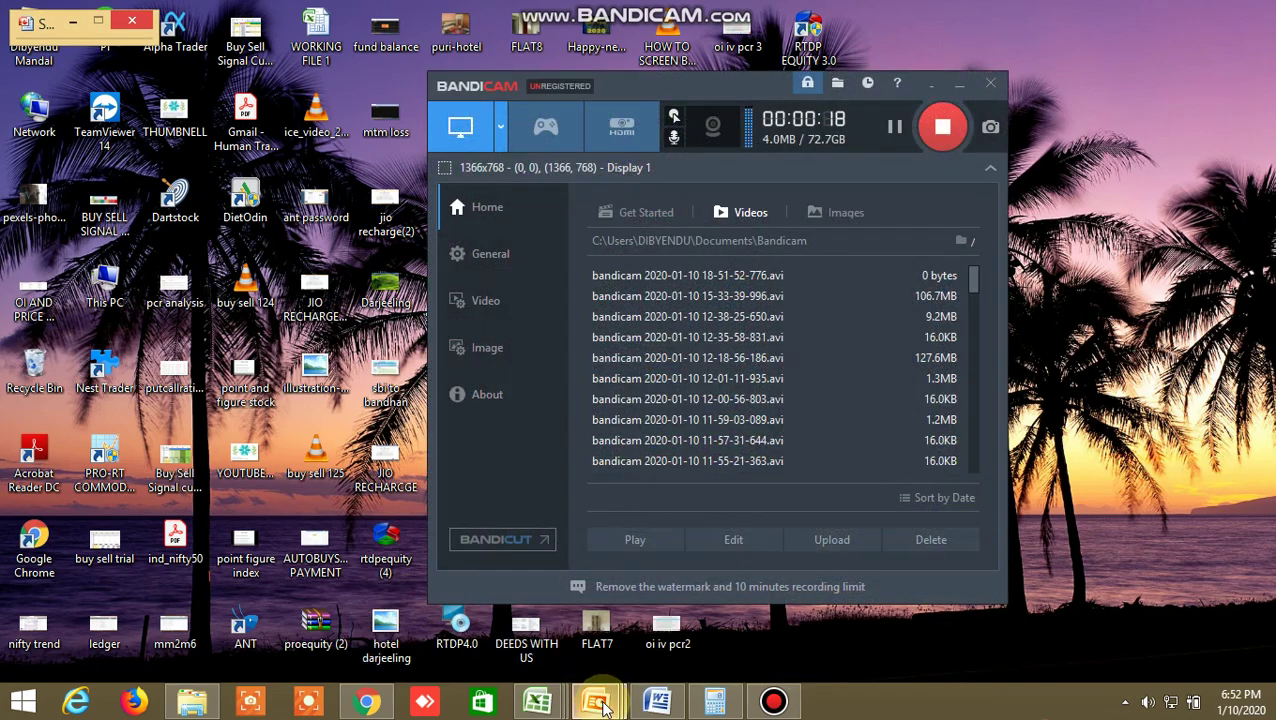
pyautogui.click(421, 630)
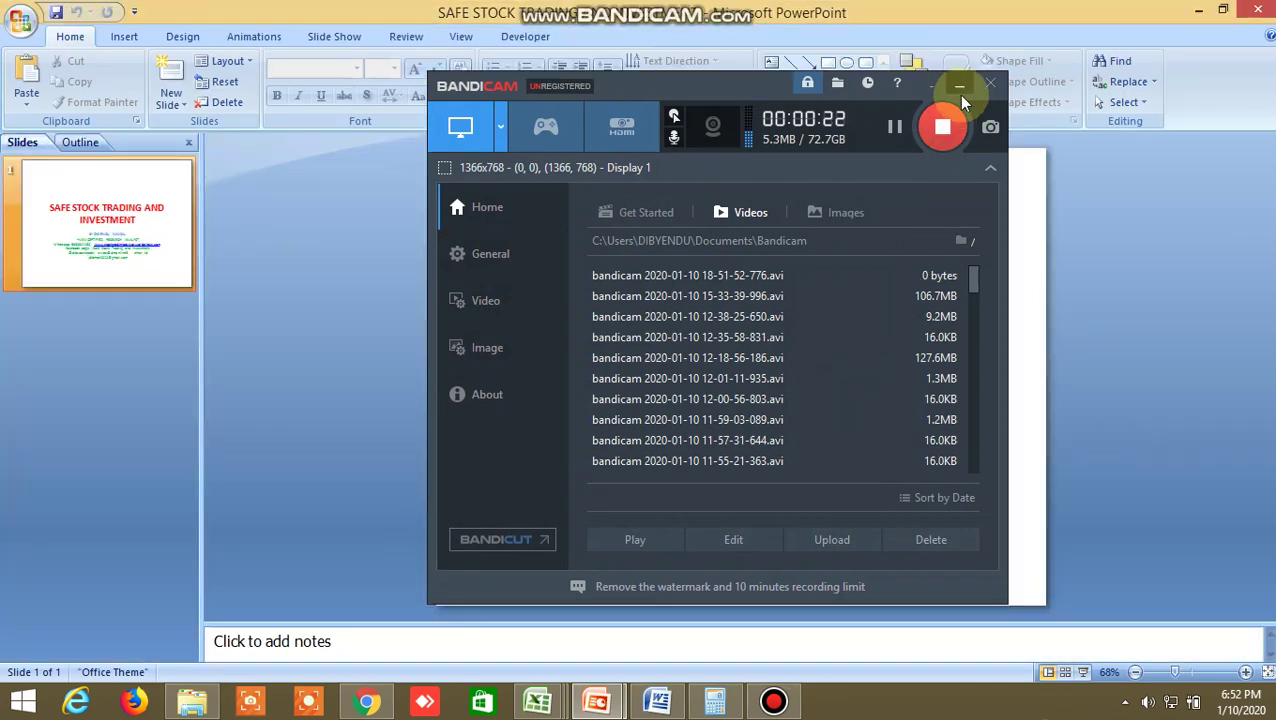
pyautogui.click(962, 89)
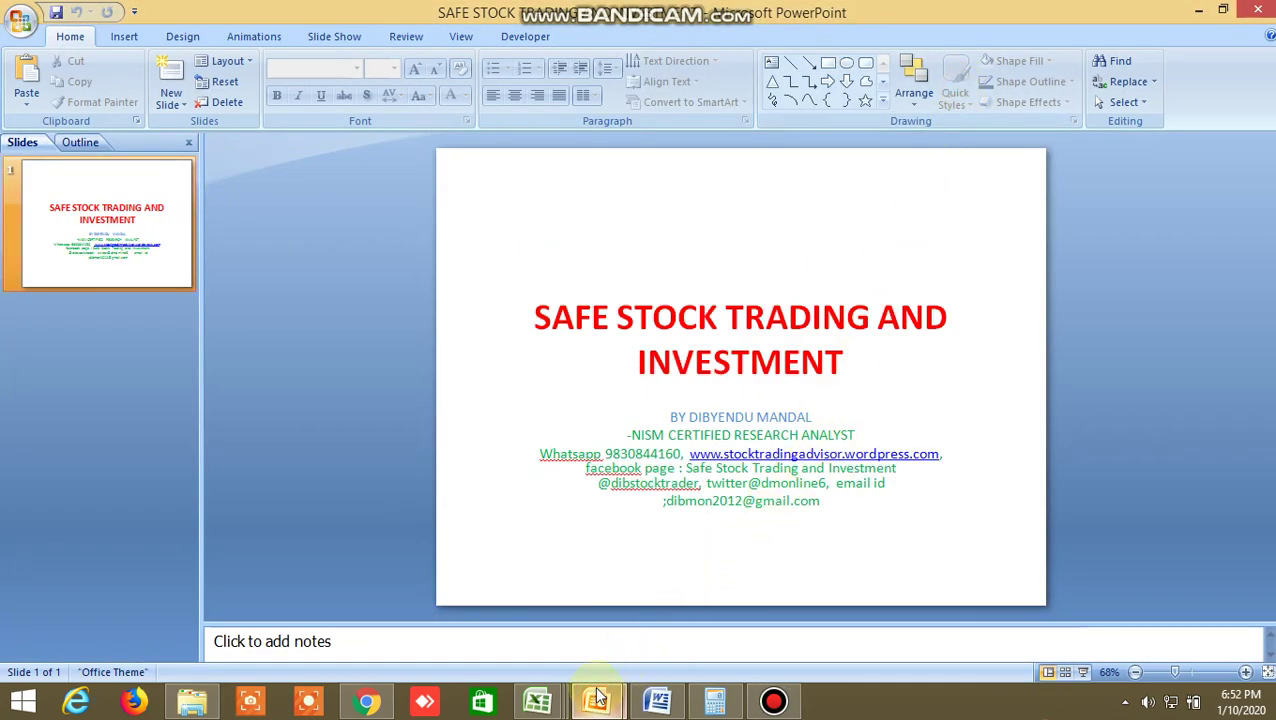
# Switch to the DISCALAIMER presentation to show its slide
pyautogui.moveTo(608, 703)
pyautogui.click(530, 604)
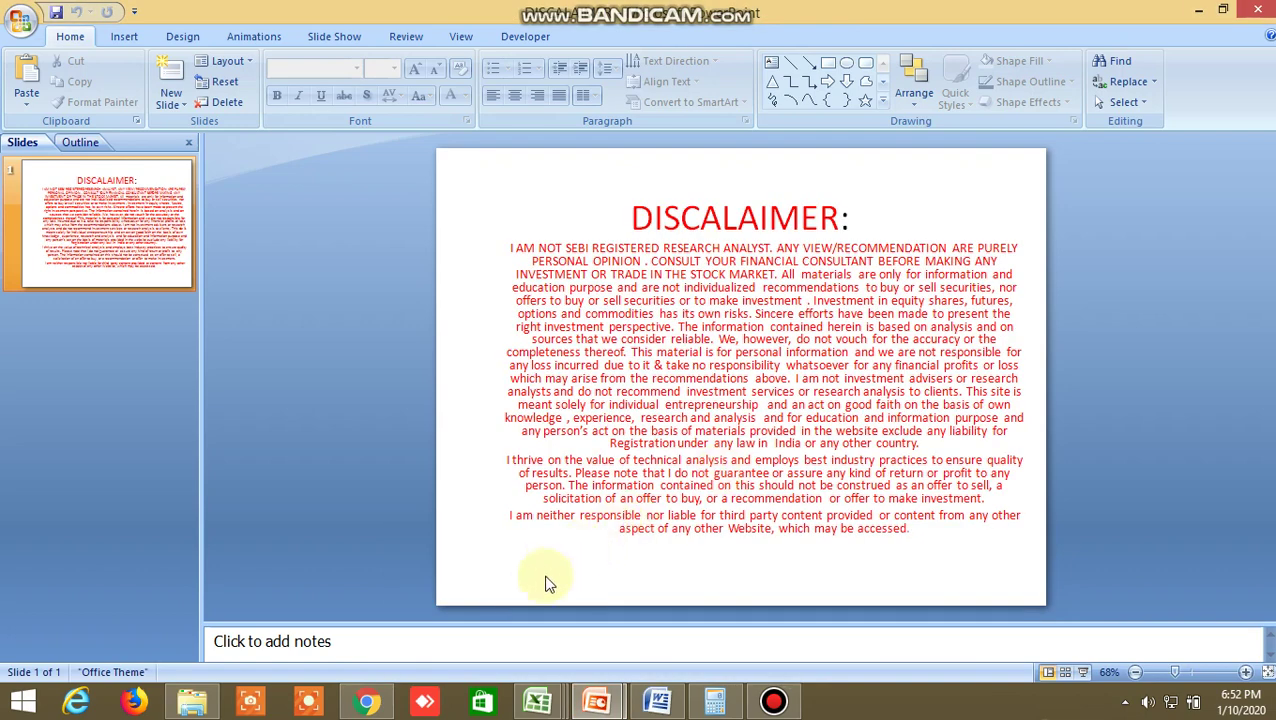
# Switch to Chrome and examine the NIFTY 50 daily chart's recent candles against its moving averages, pivot points and Fibonacci levels
pyautogui.click(381, 699)
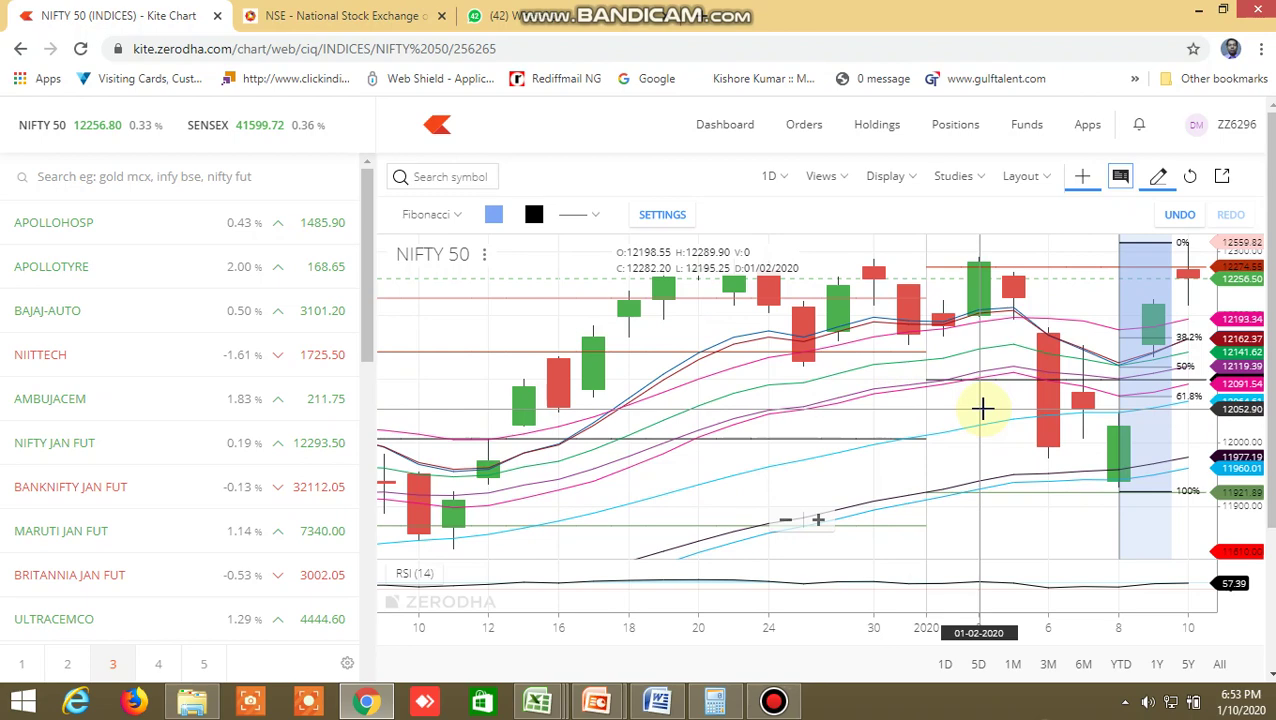
pyautogui.scroll(-3, 981, 408)
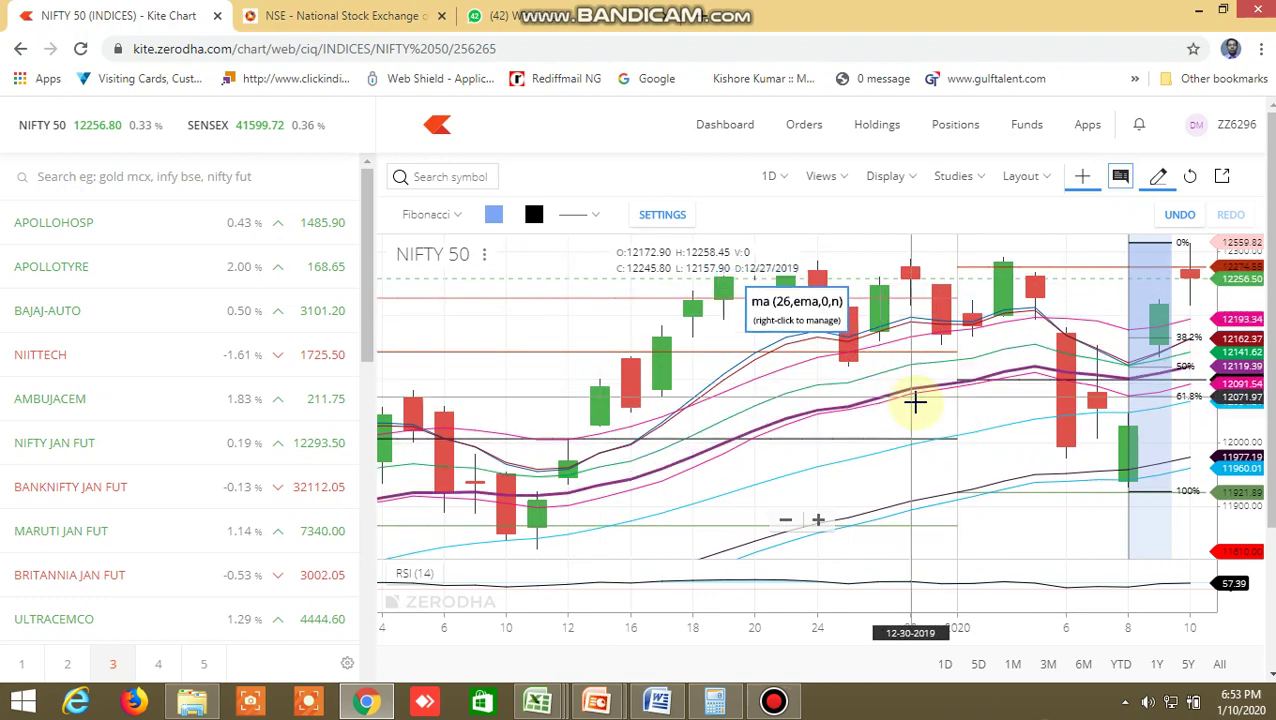
pyautogui.scroll(4, 911, 421)
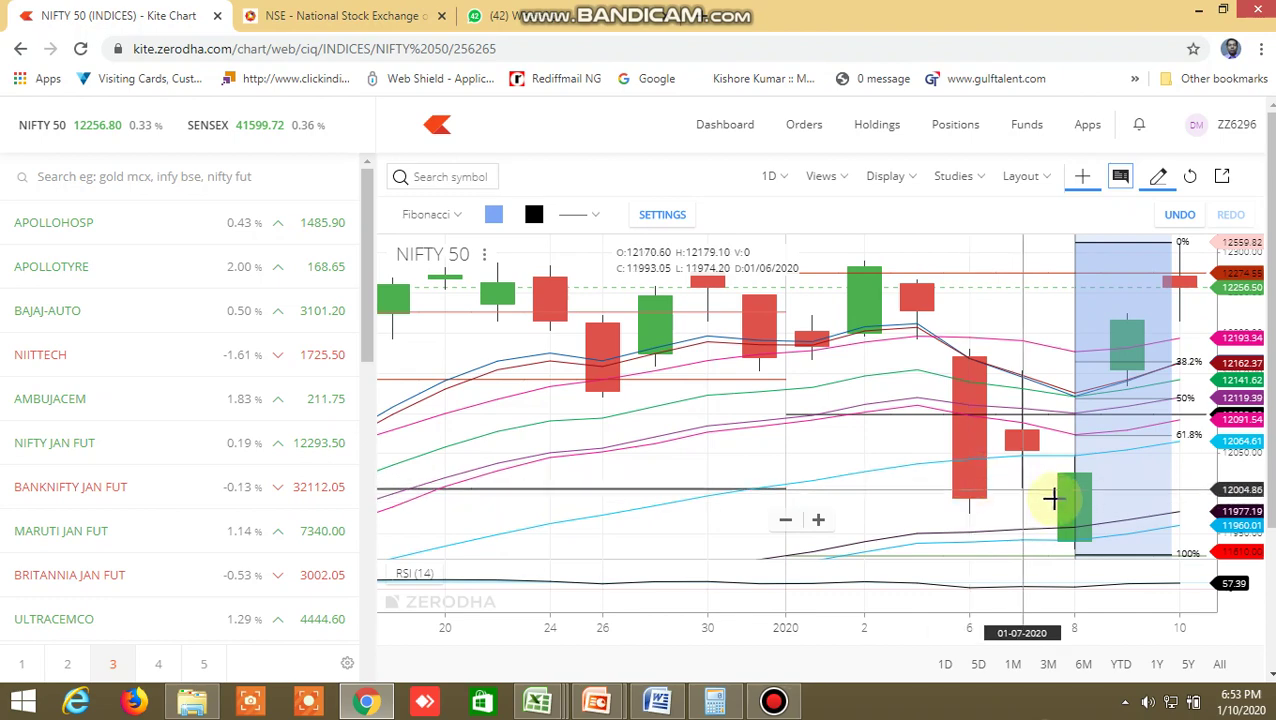
pyautogui.scroll(-3, 1054, 500)
pyautogui.scroll(-1, 1054, 500)
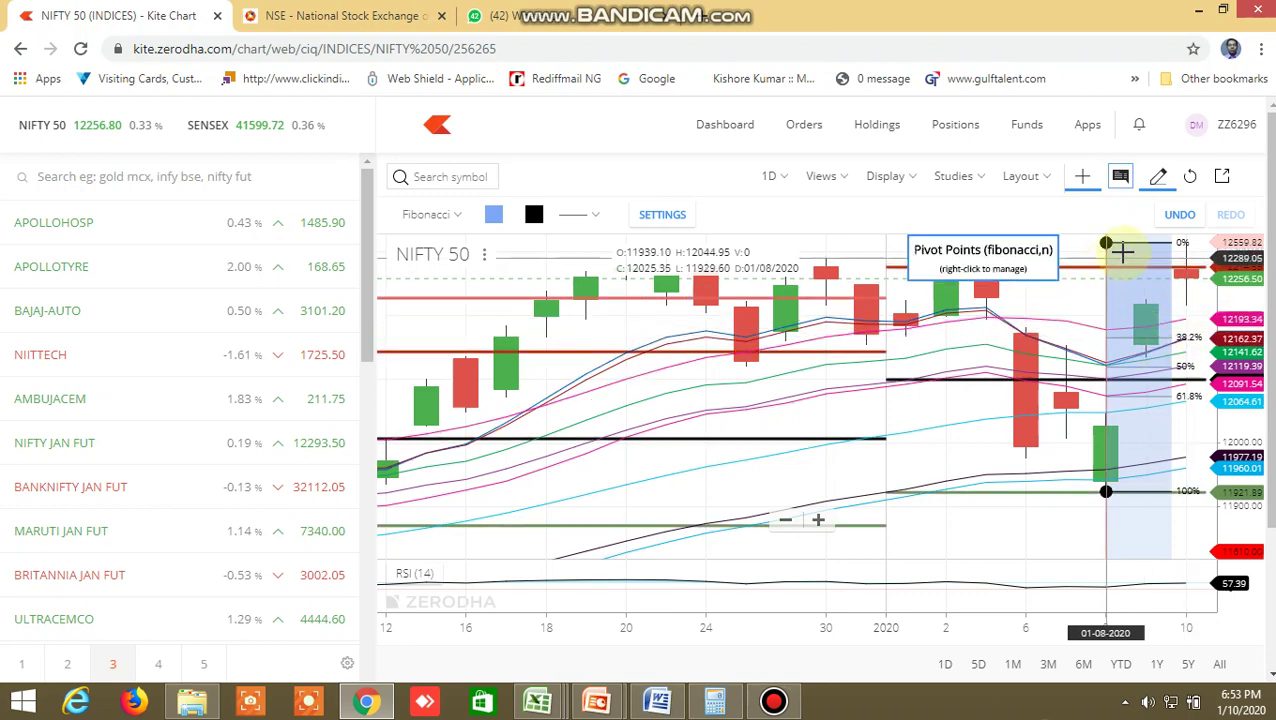
pyautogui.scroll(-3, 1118, 237)
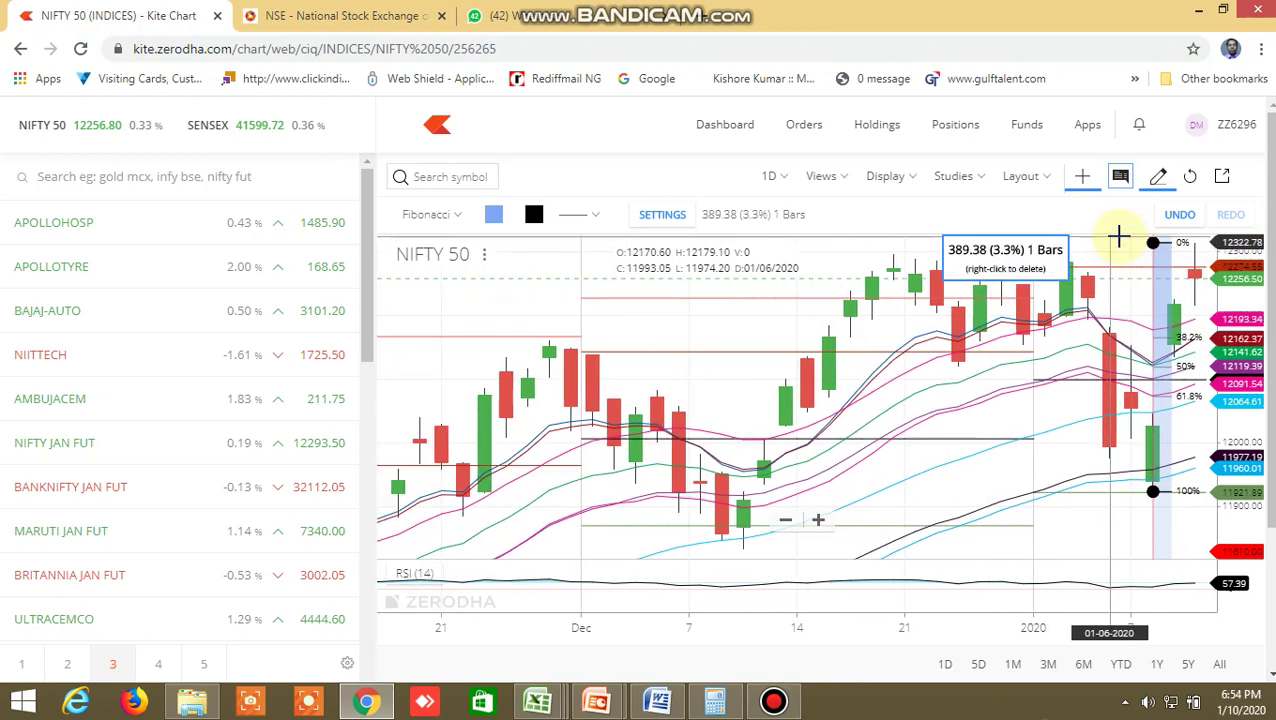
pyautogui.scroll(3, 1118, 240)
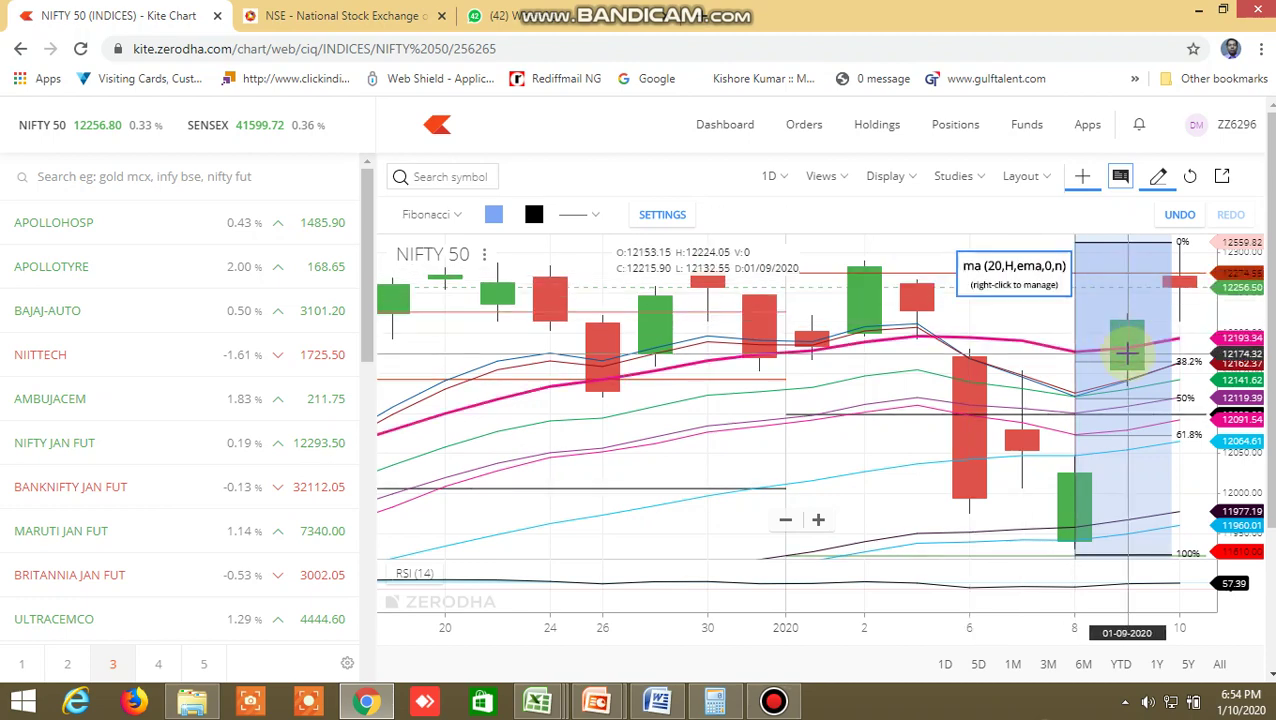
pyautogui.scroll(-2, 1128, 354)
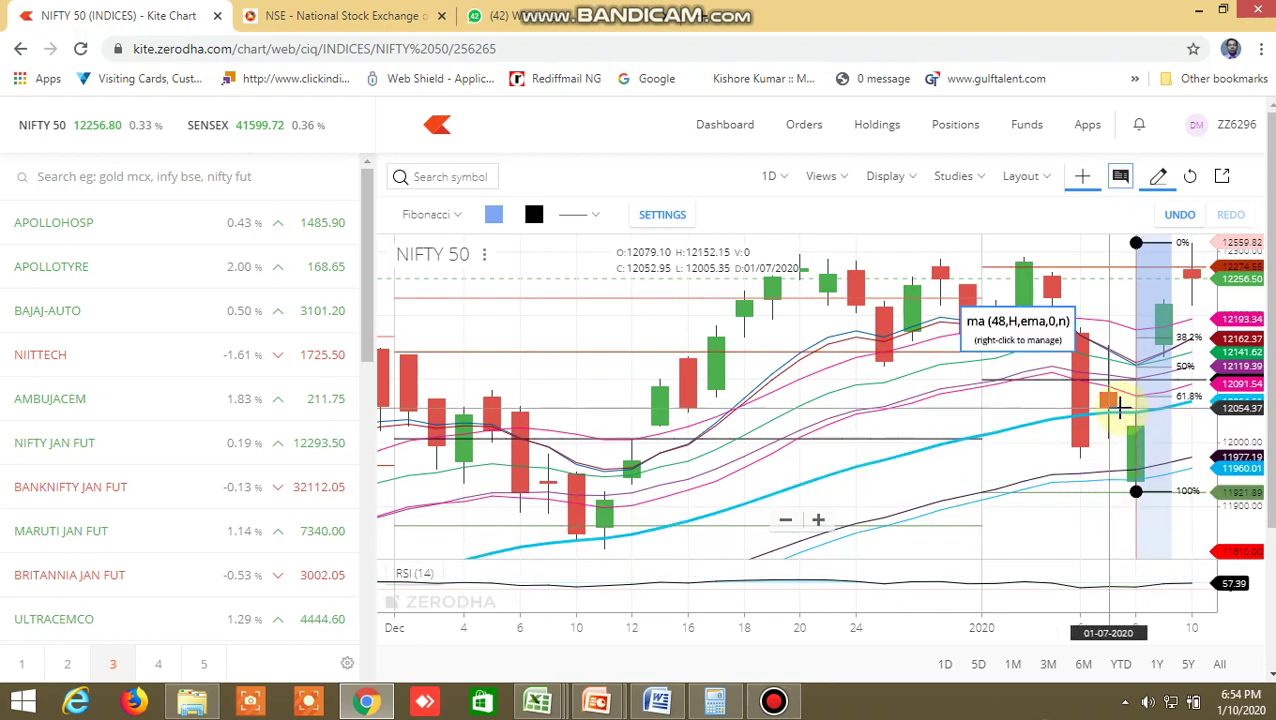
pyautogui.scroll(2, 1119, 407)
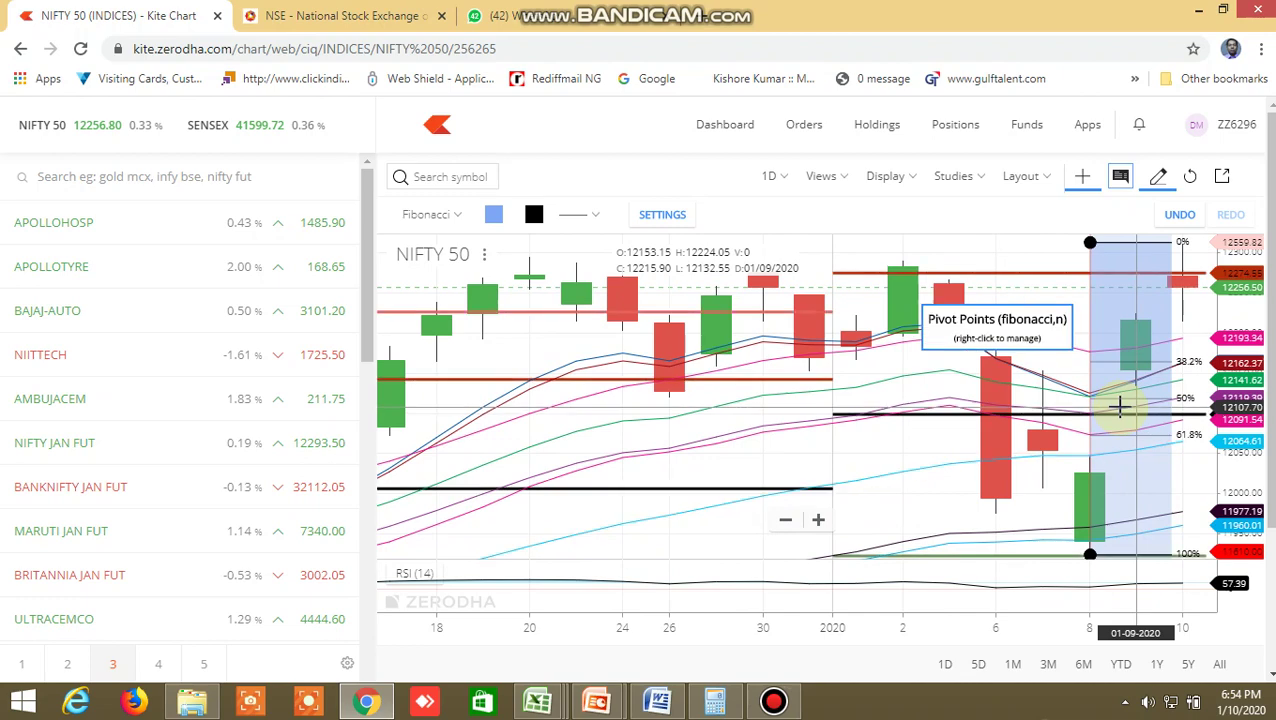
# Search the chart symbols for NIFTY BANK and load the chart of that index
pyautogui.click(456, 180)
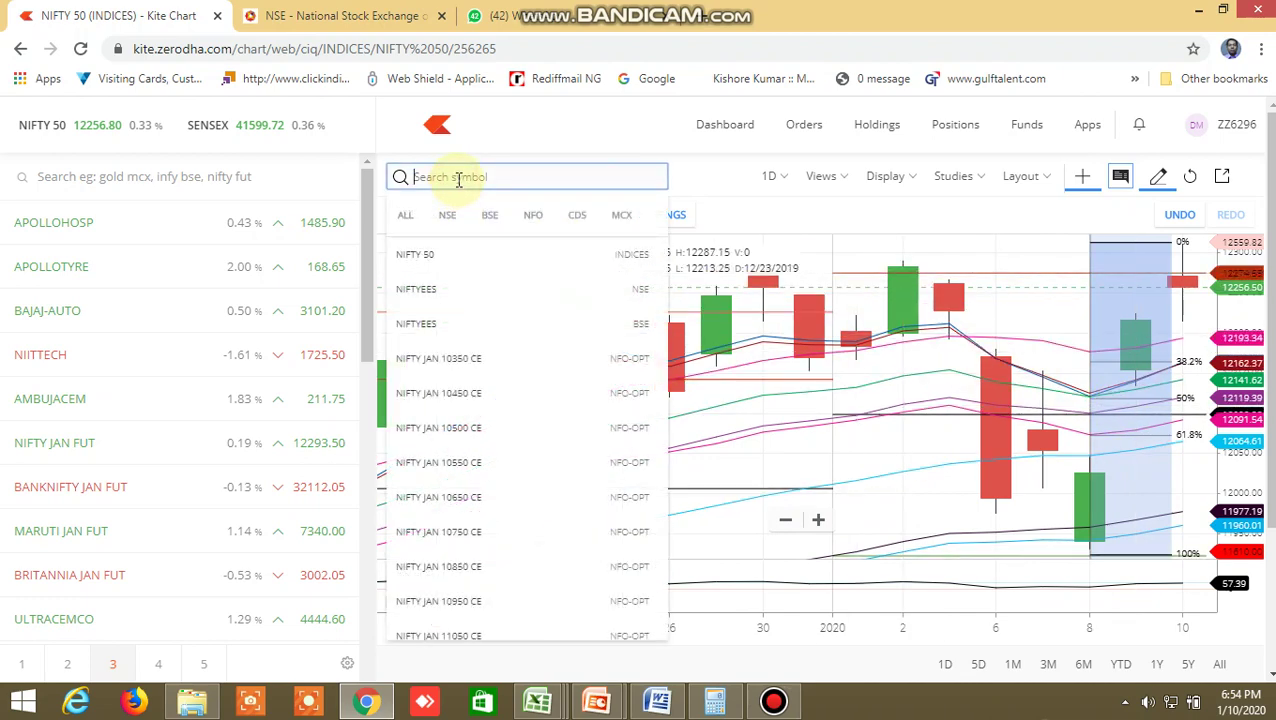
pyautogui.write('NIFTY')
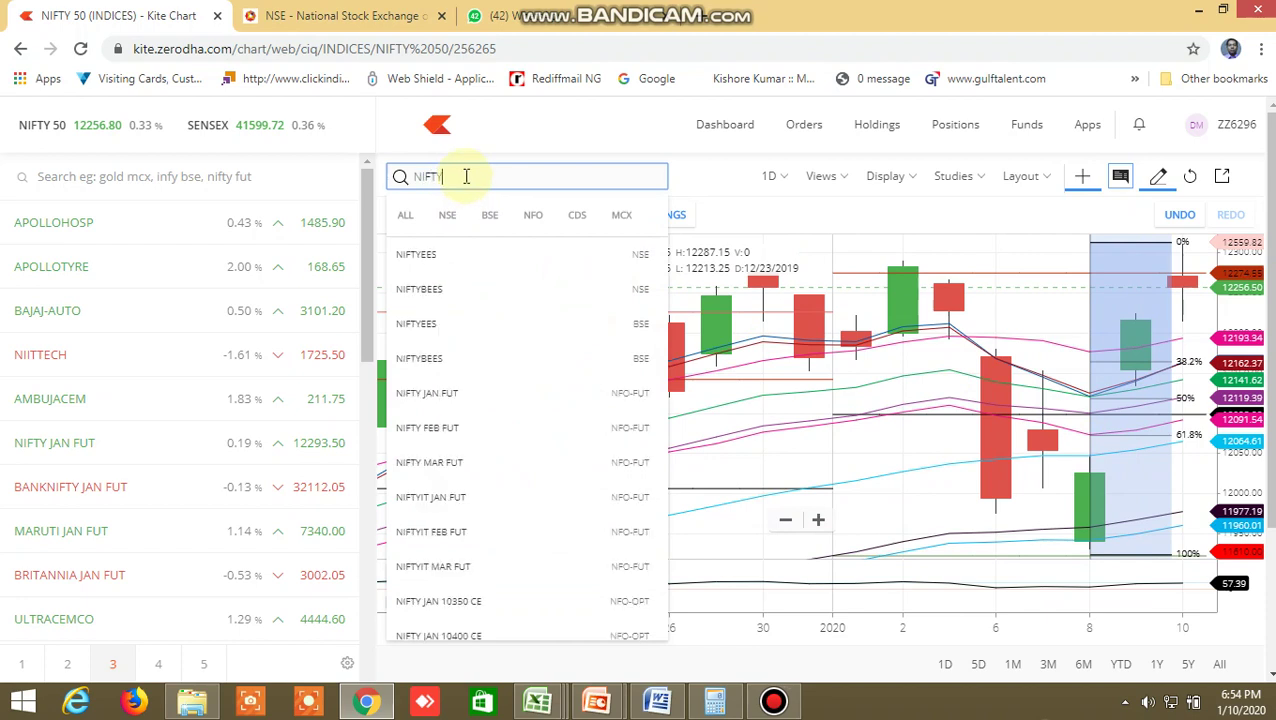
pyautogui.write(' BA')
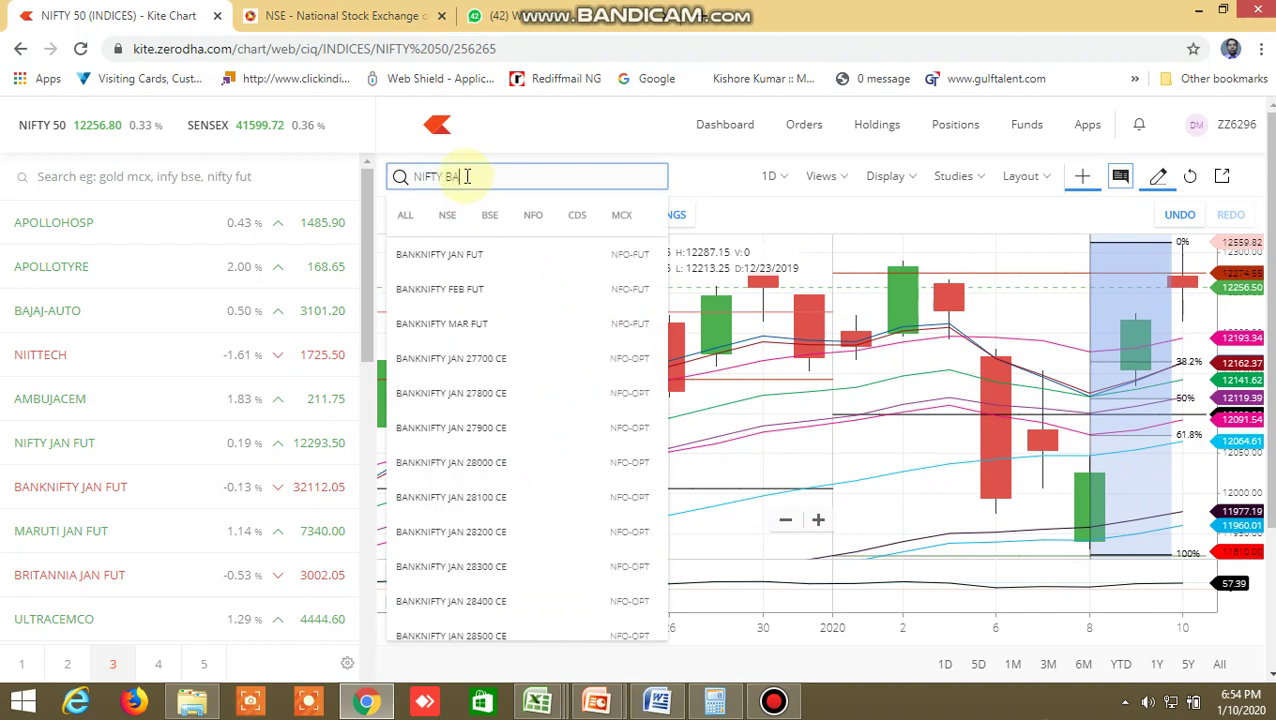
pyautogui.write('NK')
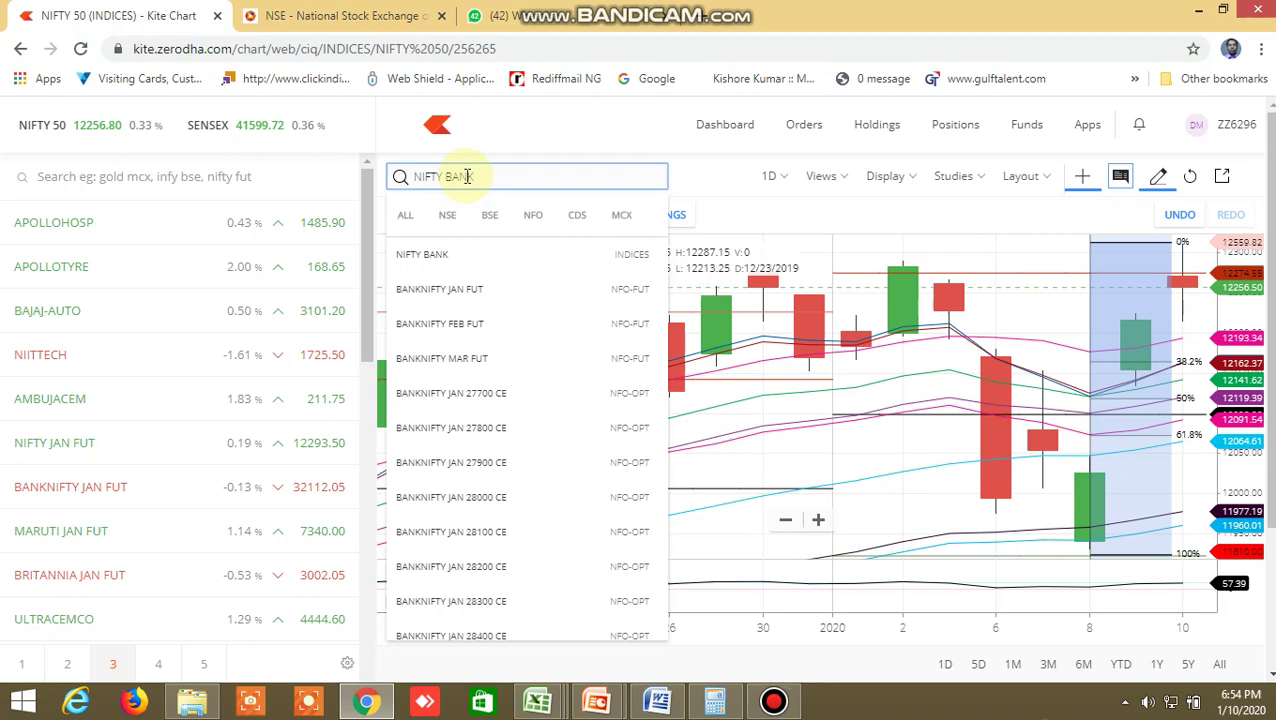
pyautogui.click(432, 257)
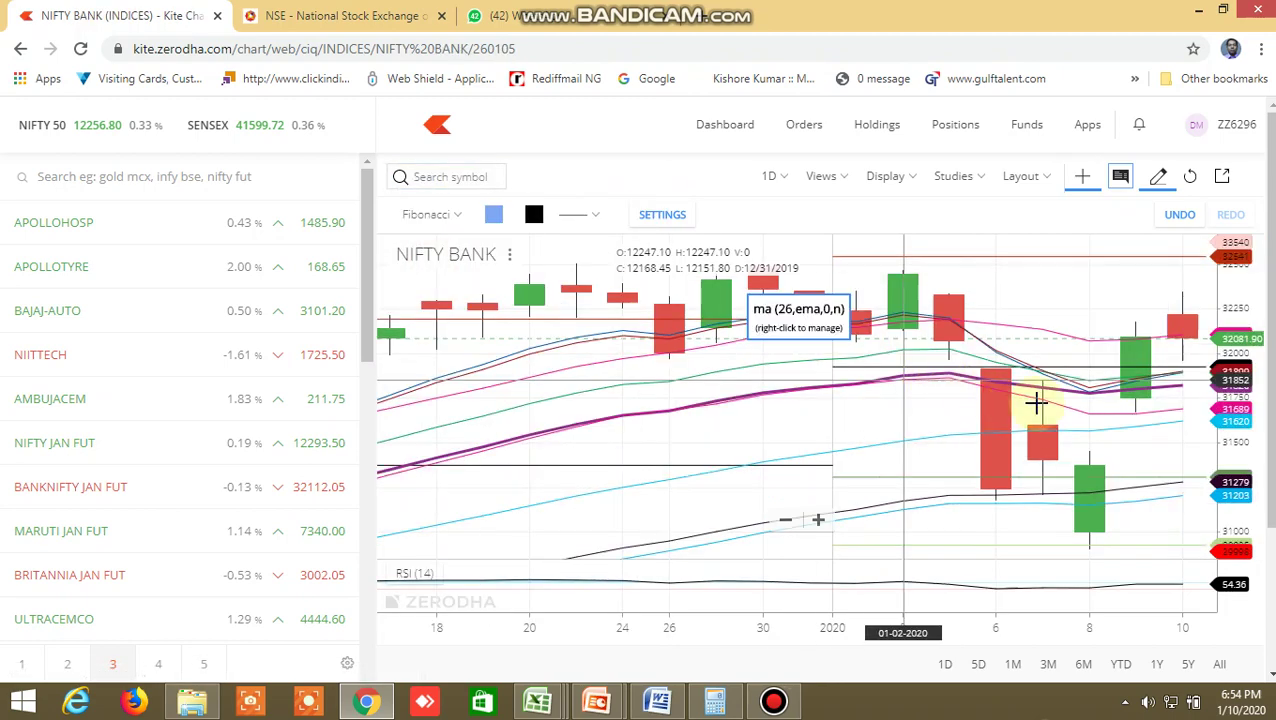
# Examine the NIFTY BANK daily candles from early January 2020 against the Fibonacci retracement and moving averages
pyautogui.click(1113, 380)
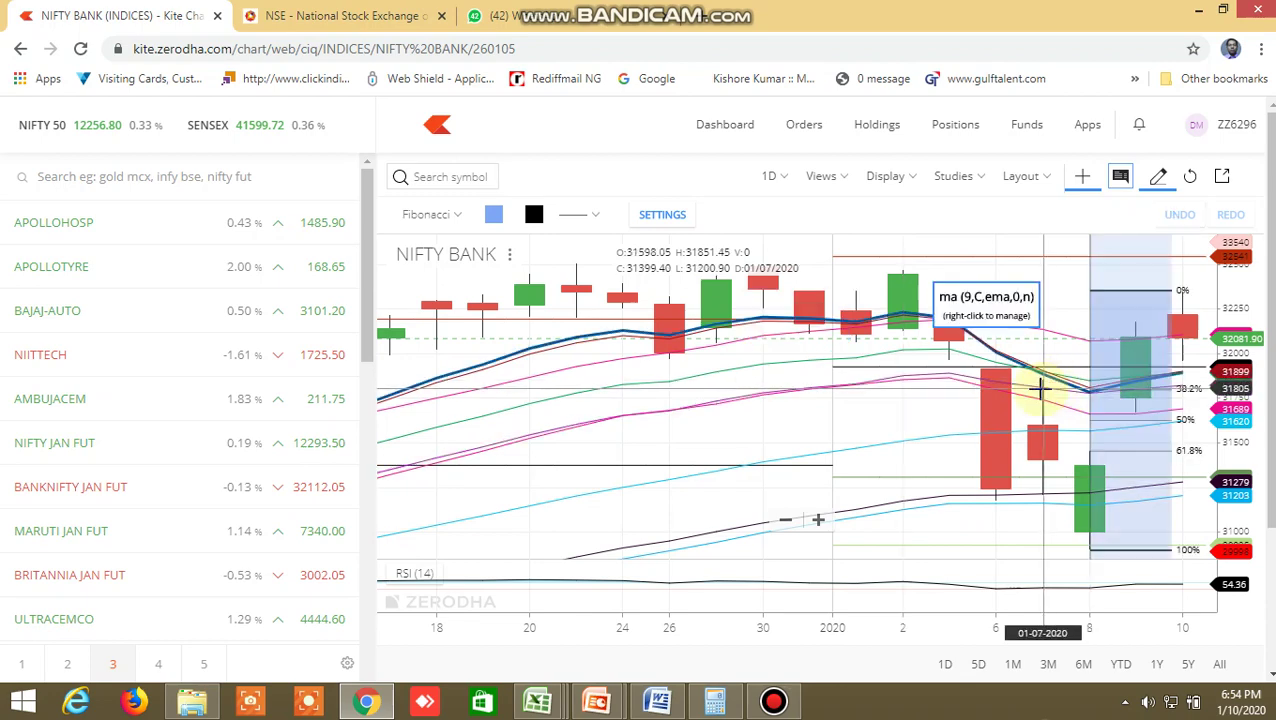
pyautogui.click(1075, 500)
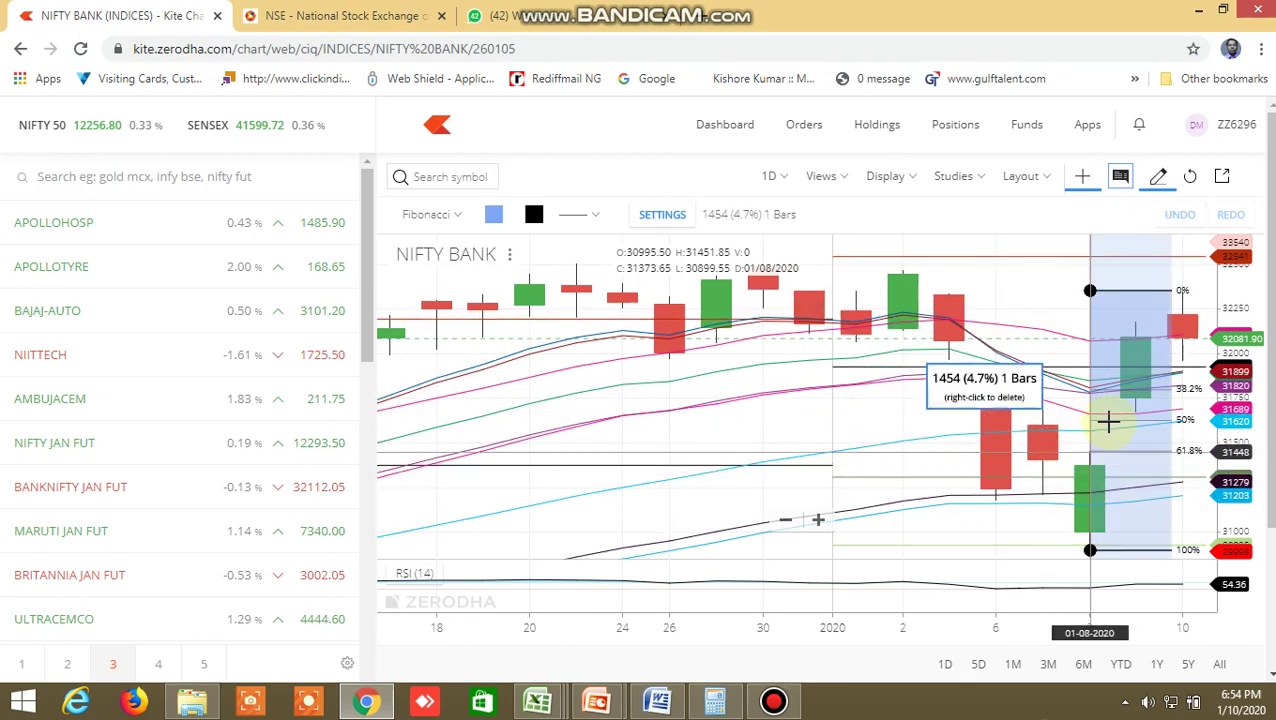
pyautogui.click(1163, 330)
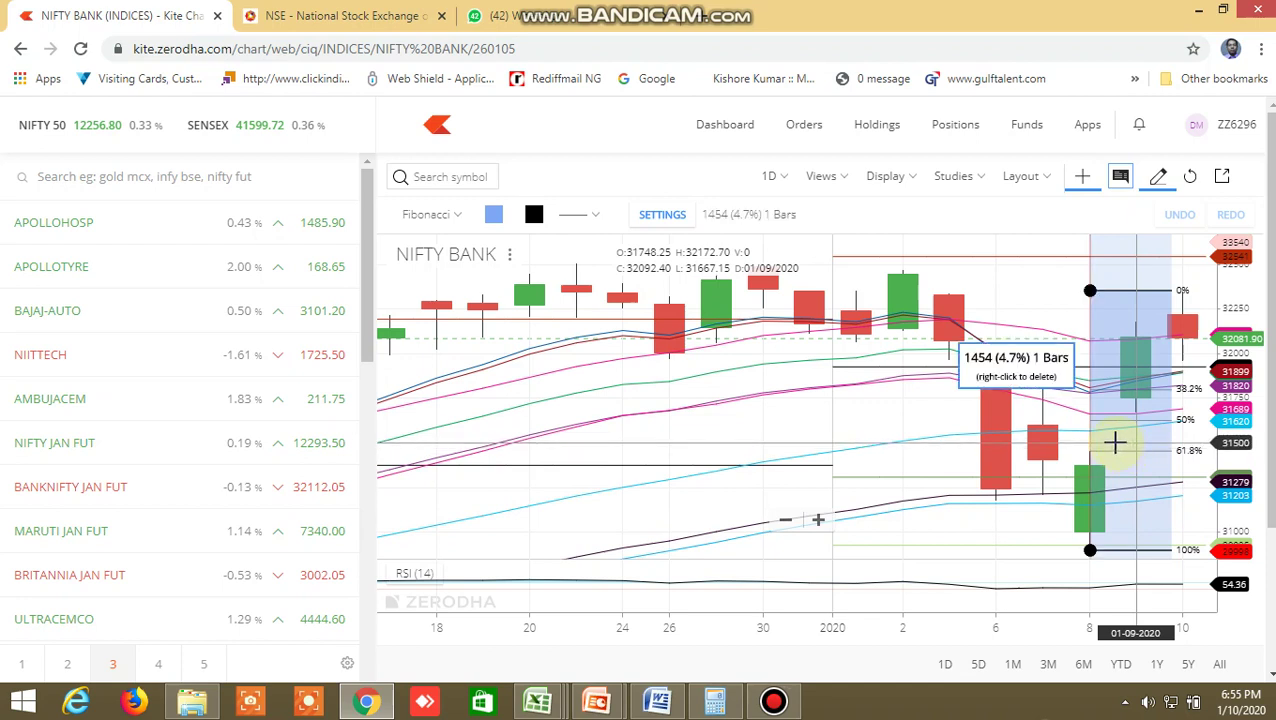
# Switch to the NSE option chain page, dismiss the WhatsApp notification and show the options contracts for NIFTY
pyautogui.click(343, 22)
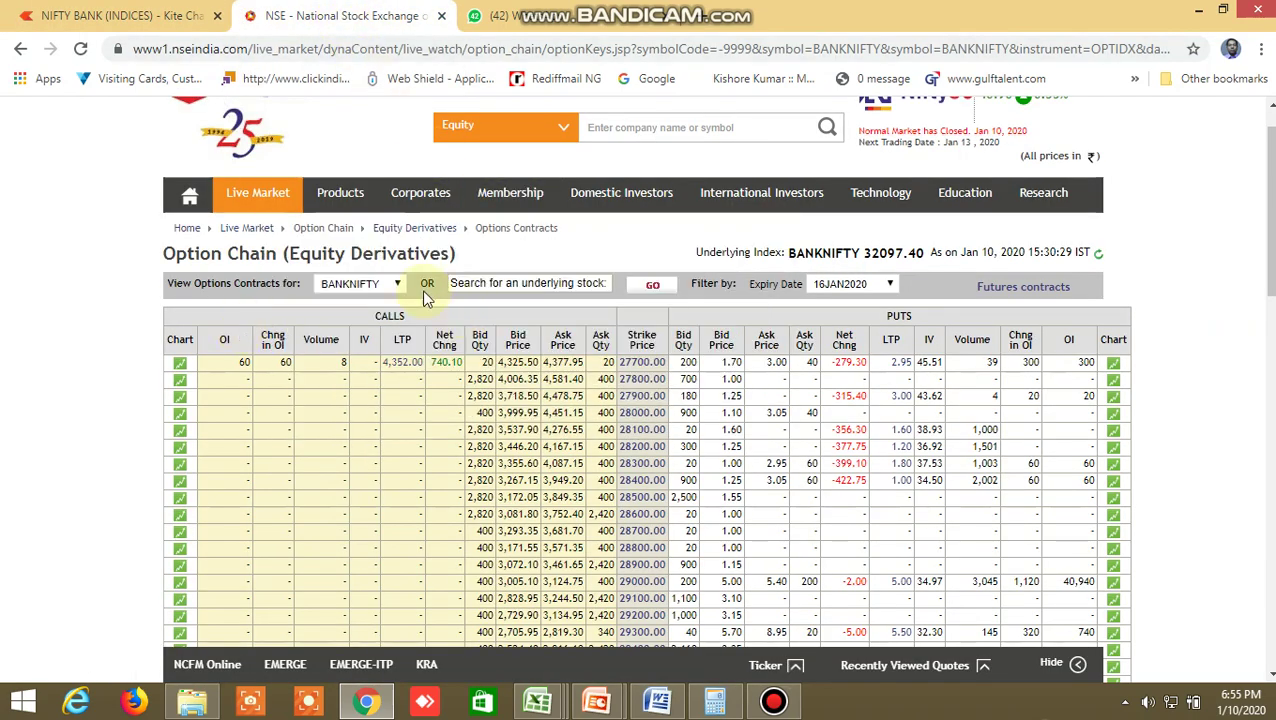
pyautogui.click(380, 283)
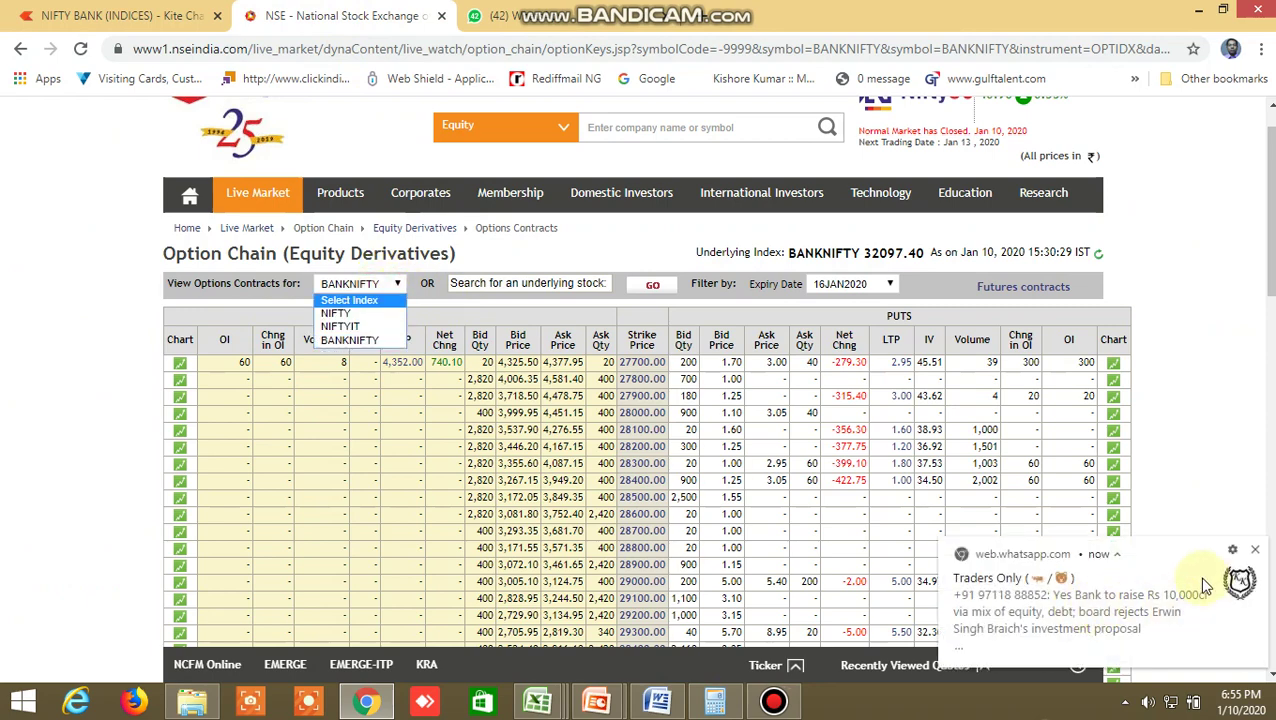
pyautogui.click(1254, 549)
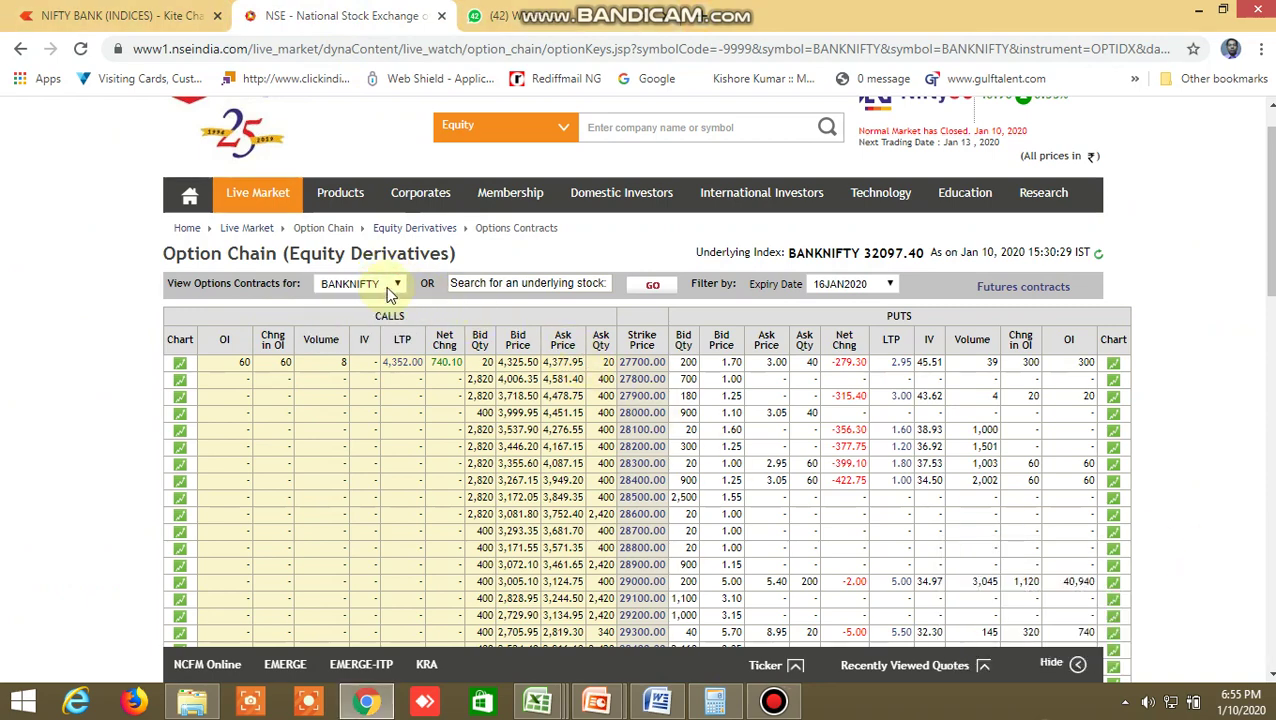
pyautogui.click(390, 286)
pyautogui.click(362, 313)
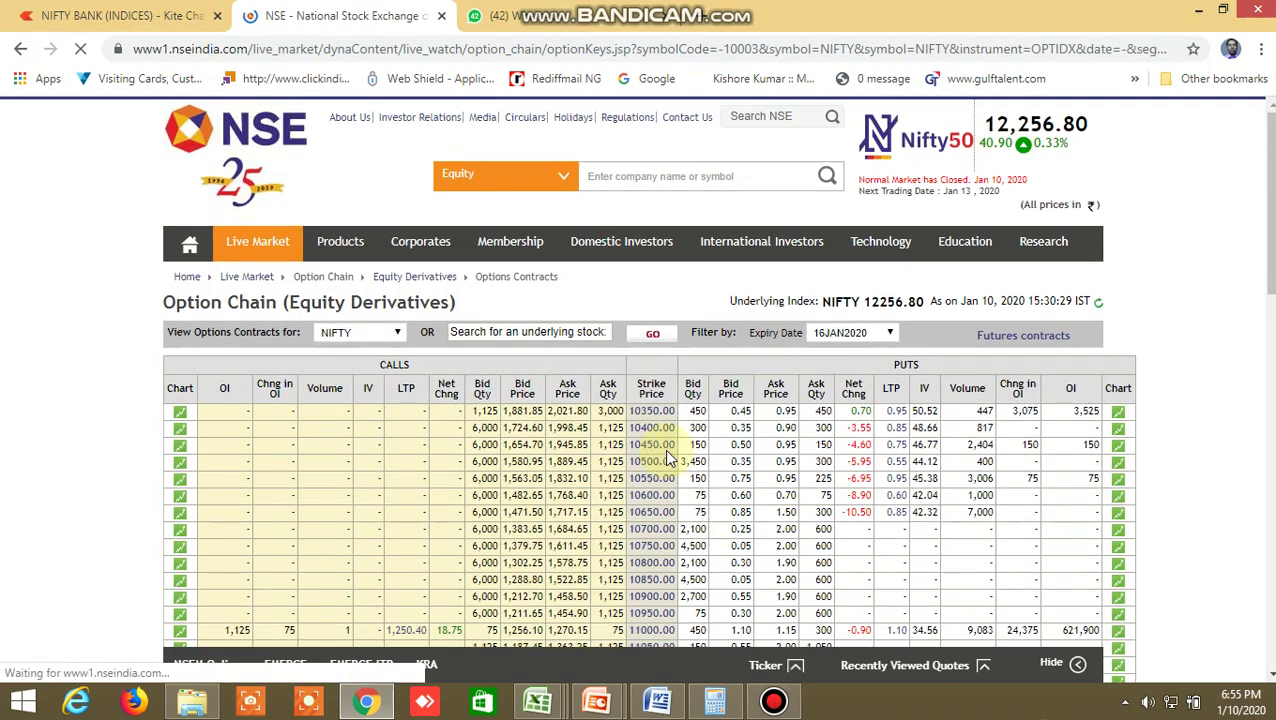
# Examine the NIFTY option chain's total call and put open interest and the open interest at strikes around 12250
pyautogui.scroll(-10, 664, 449)
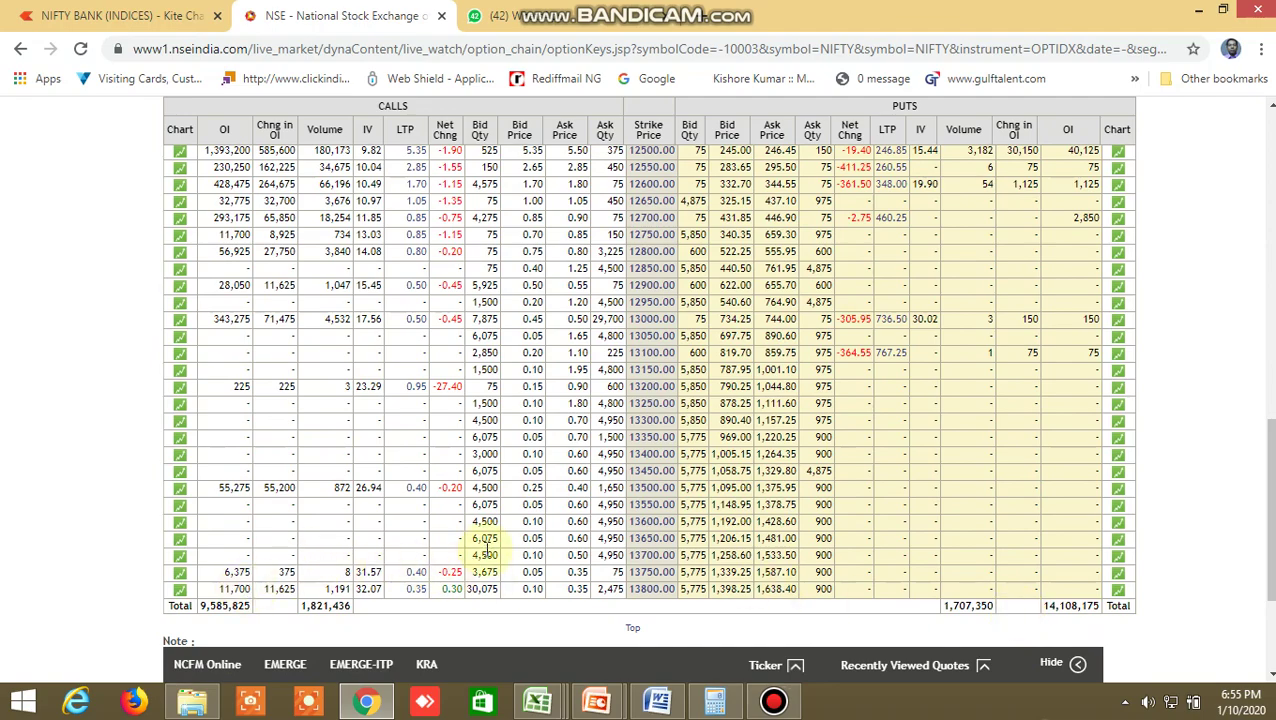
pyautogui.scroll(2, 505, 532)
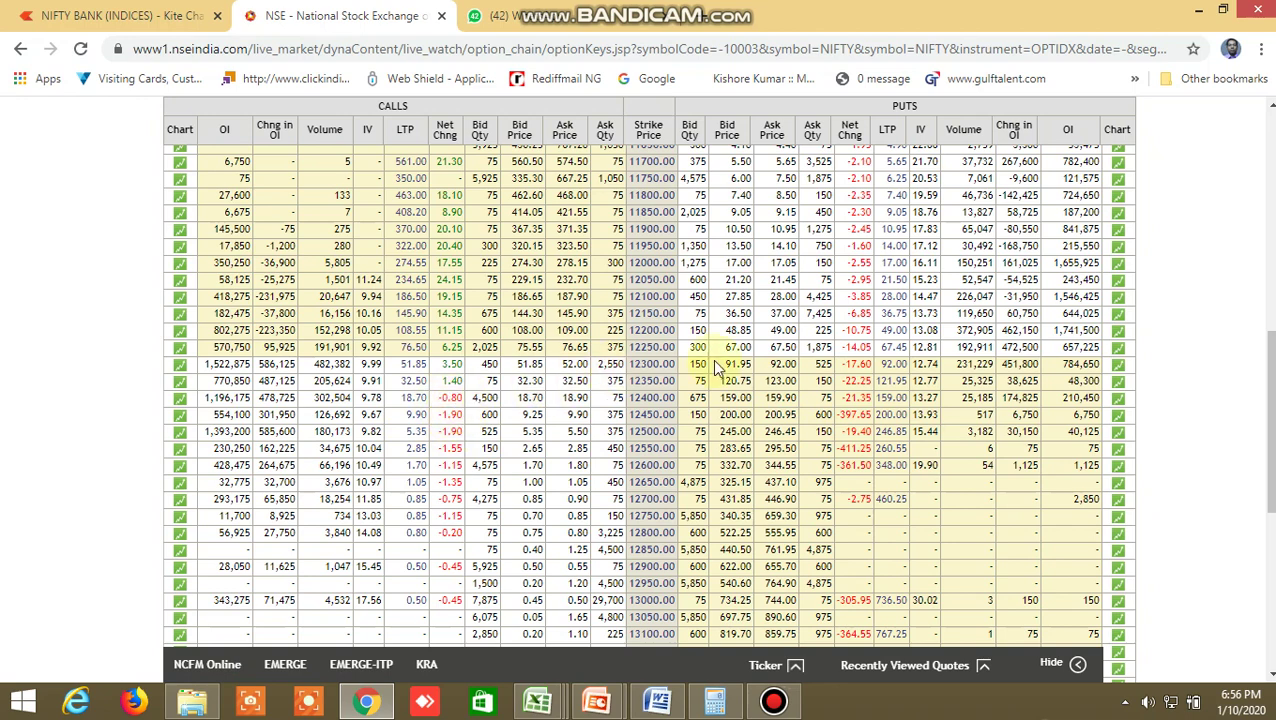
pyautogui.scroll(-3, 870, 395)
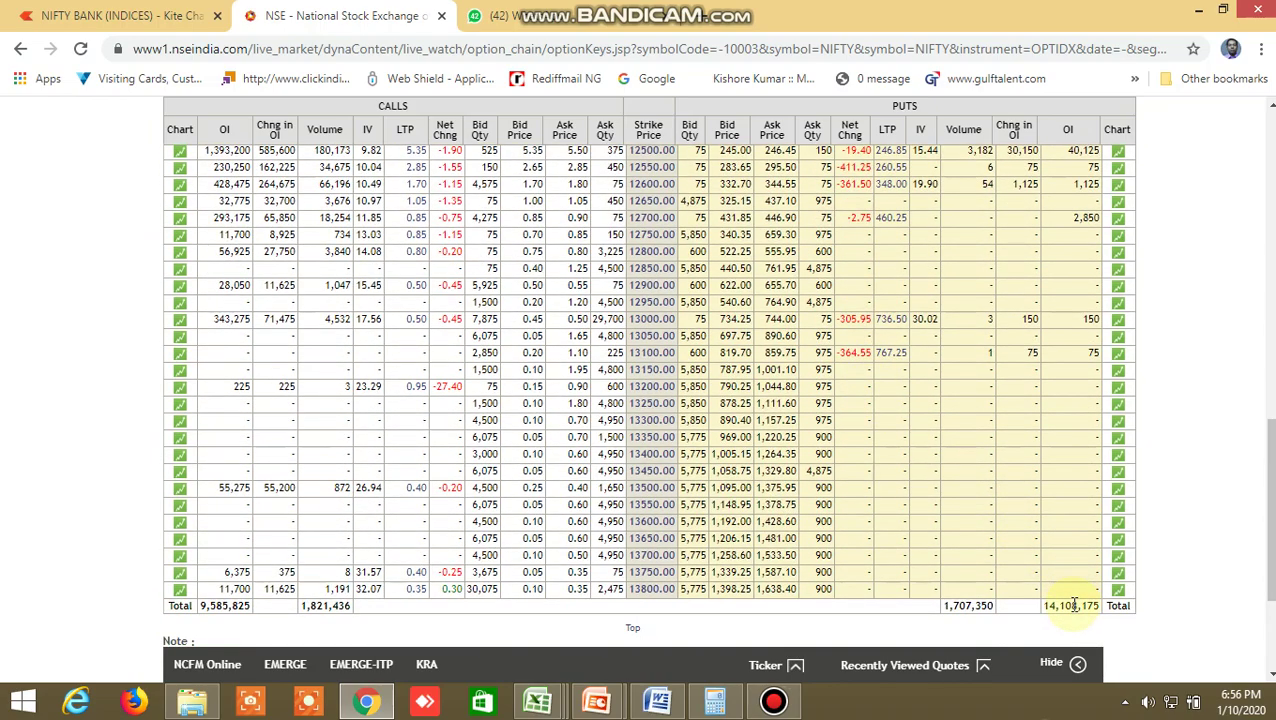
pyautogui.scroll(2, 1072, 605)
pyautogui.scroll(-3, 1074, 607)
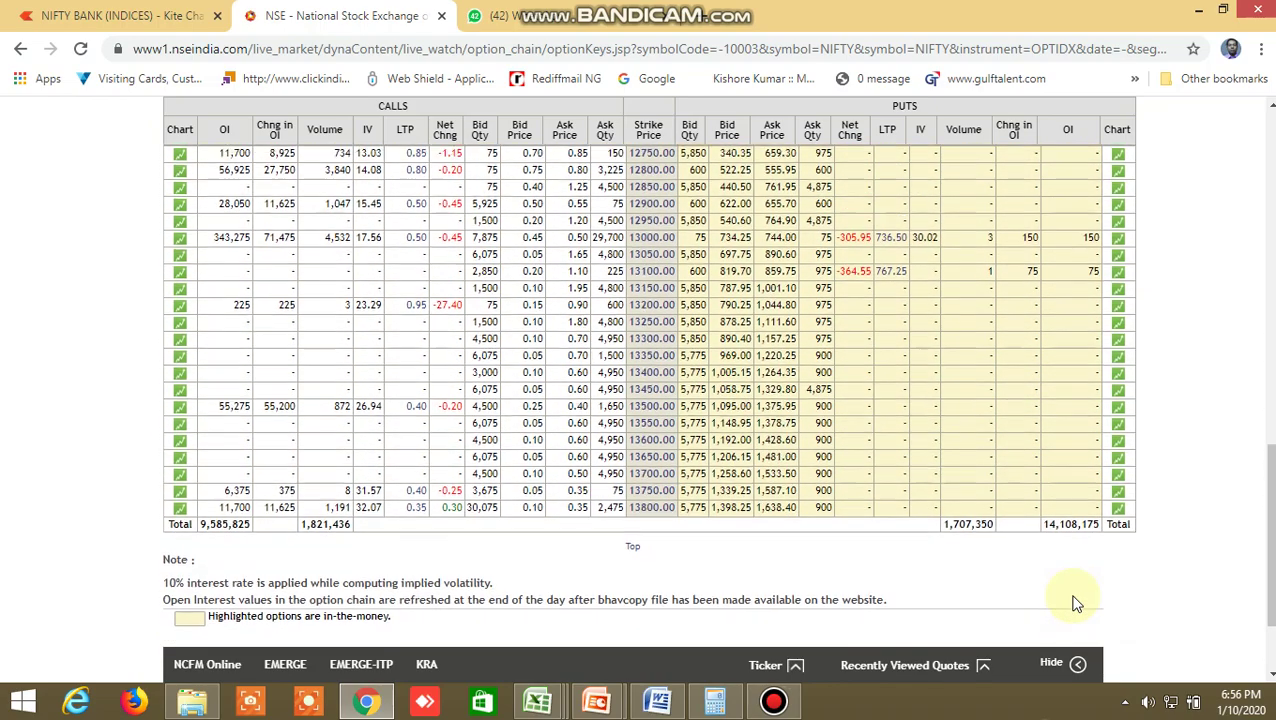
pyautogui.scroll(4, 1075, 602)
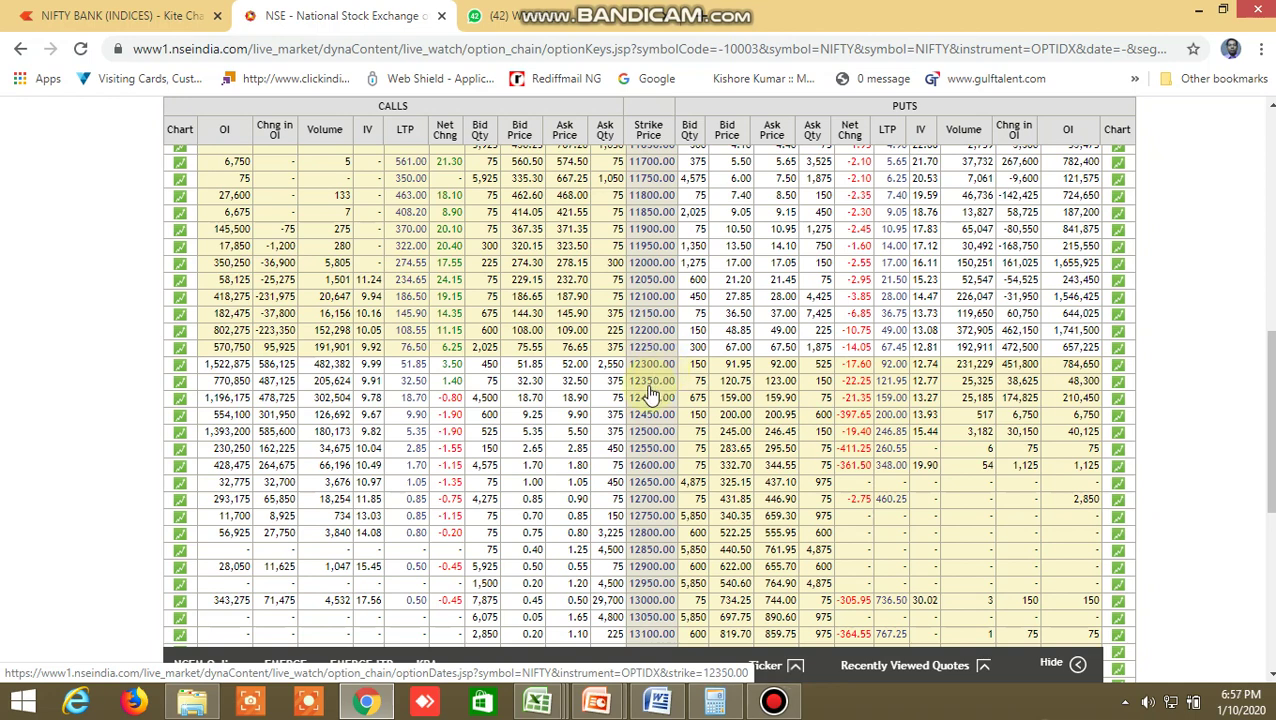
pyautogui.scroll(1, 650, 395)
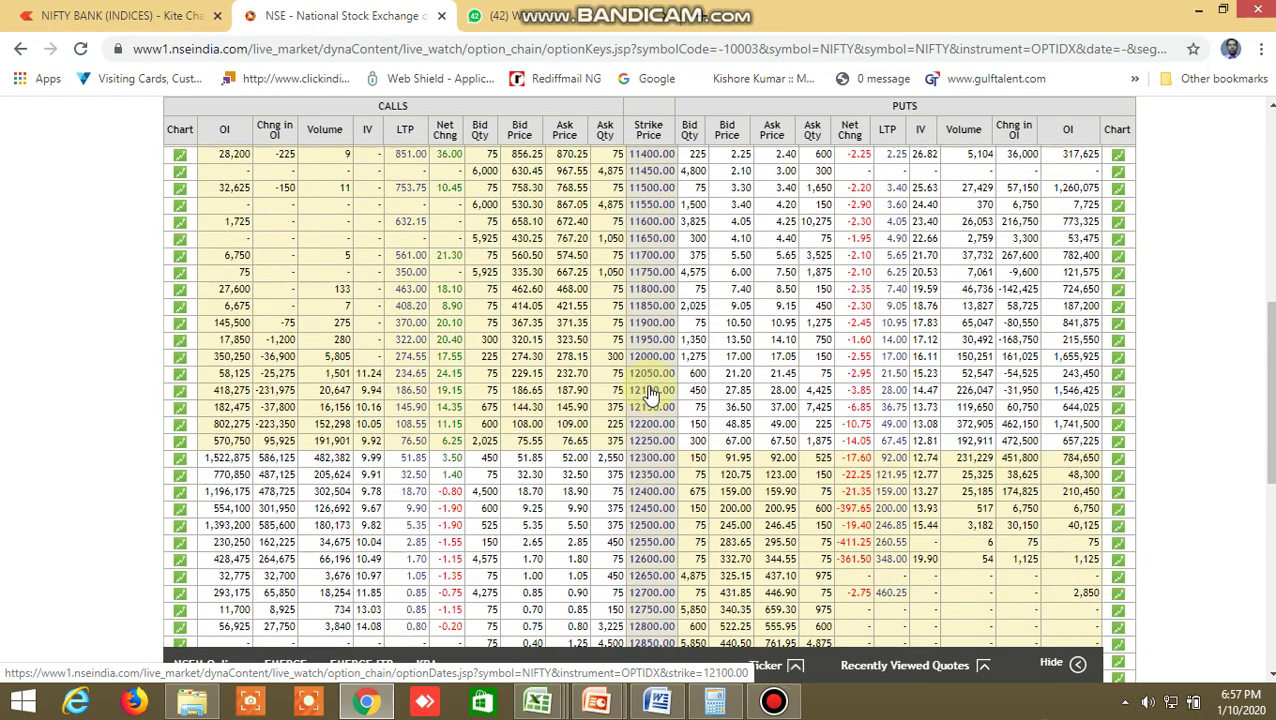
pyautogui.scroll(-1, 650, 395)
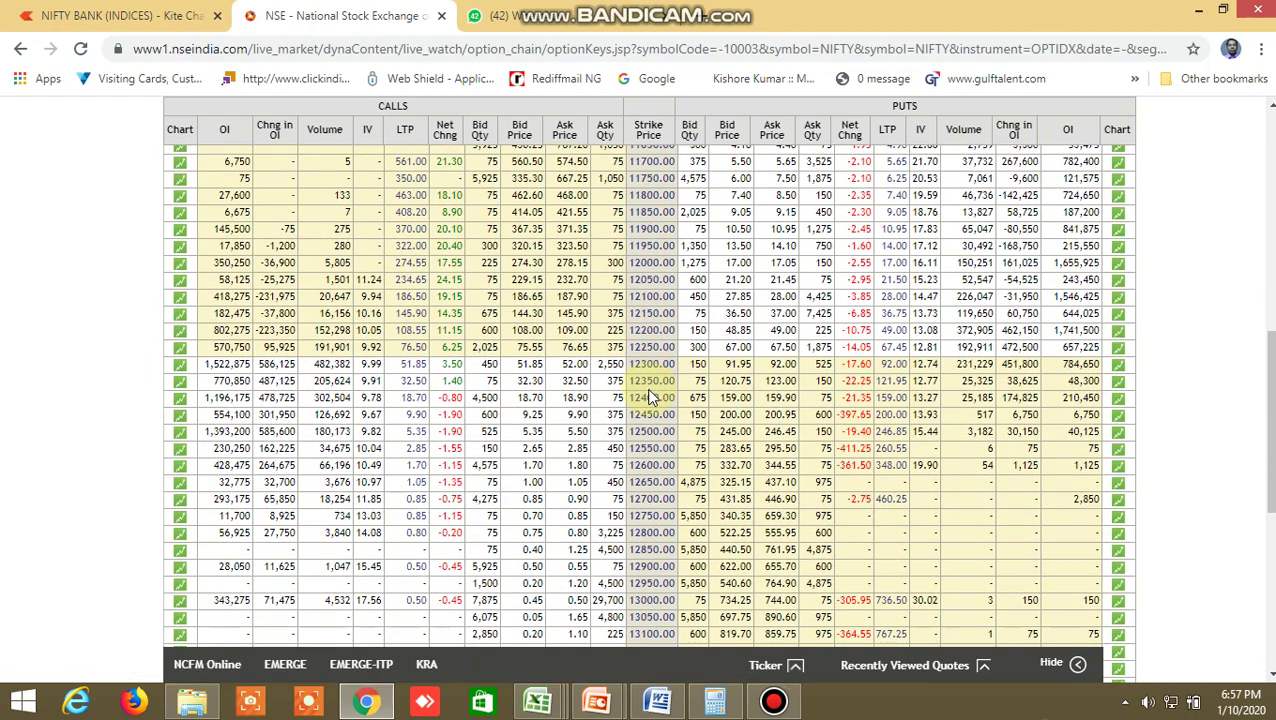
# Show the options contracts for BANKNIFTY and examine the call and put open interest totals and the strikes around 32000
pyautogui.scroll(7, 650, 397)
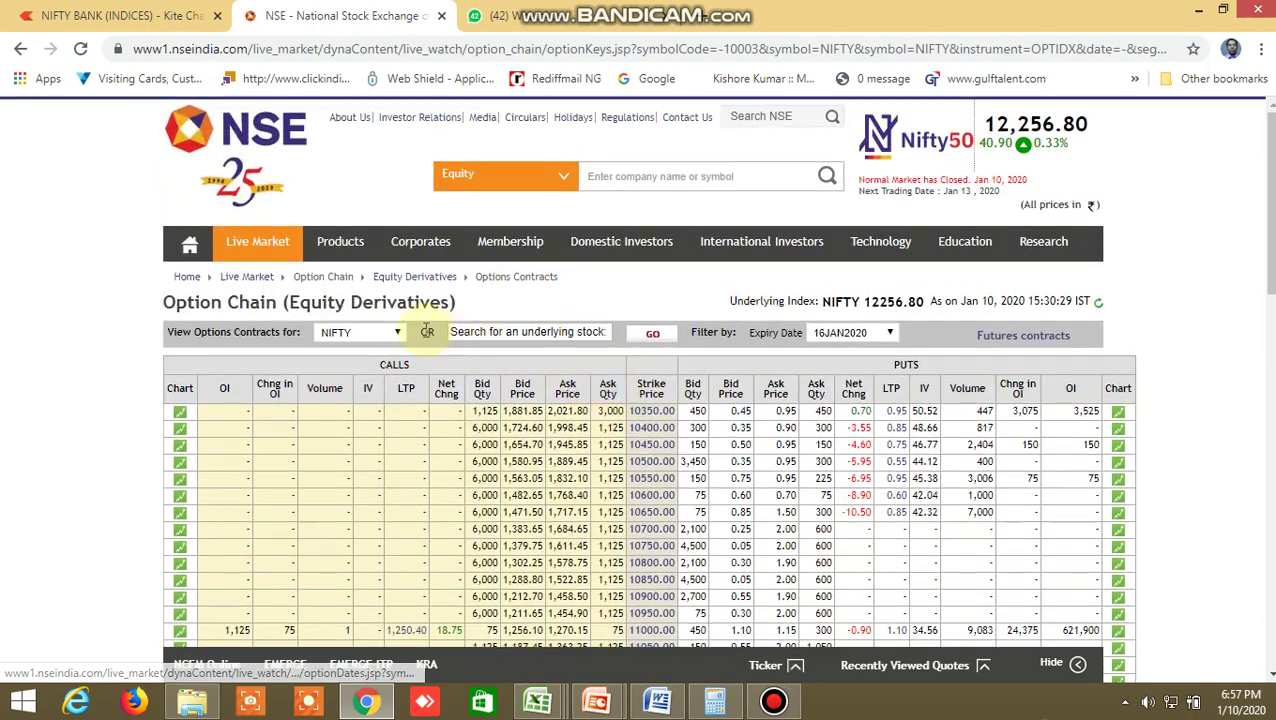
pyautogui.click(394, 331)
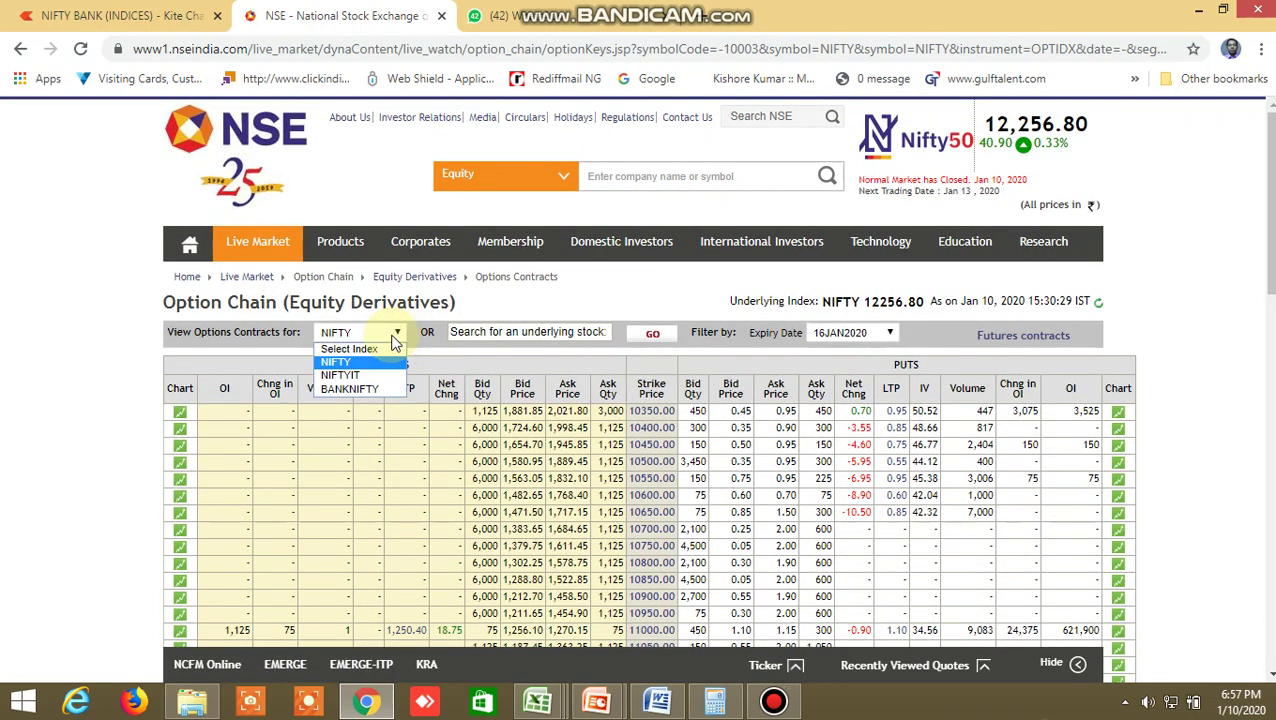
pyautogui.click(362, 389)
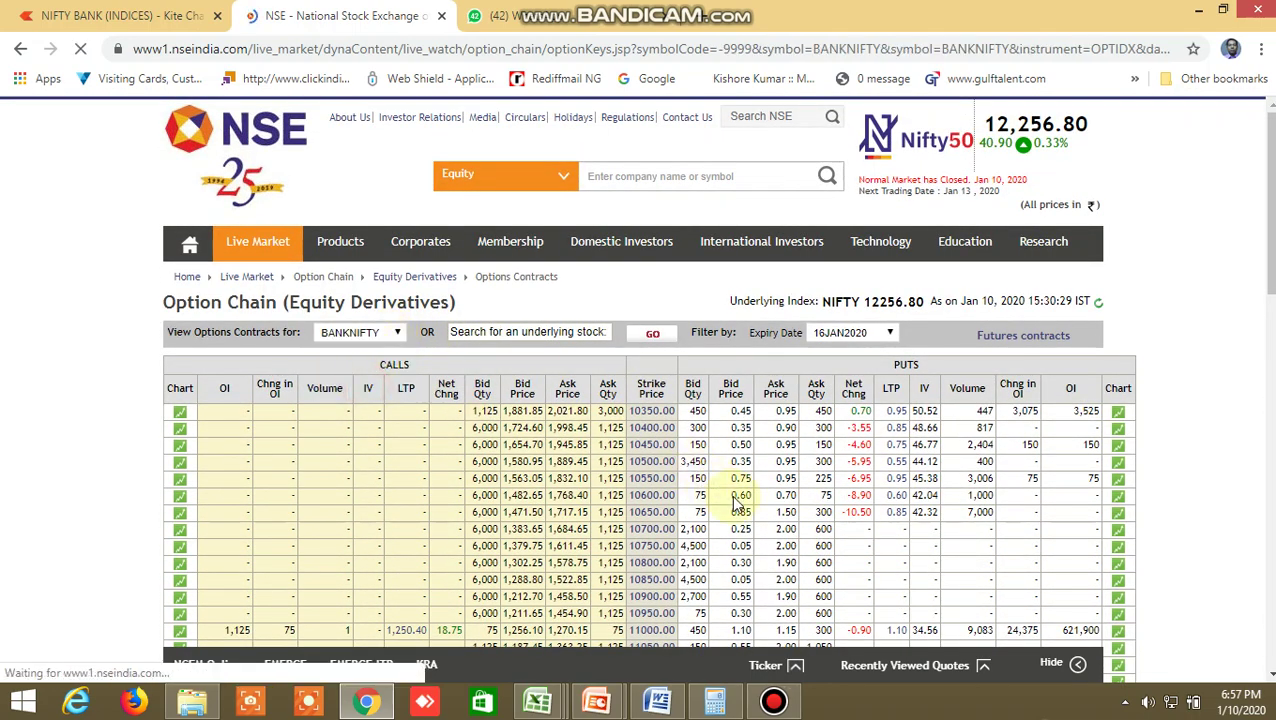
pyautogui.scroll(-15, 733, 495)
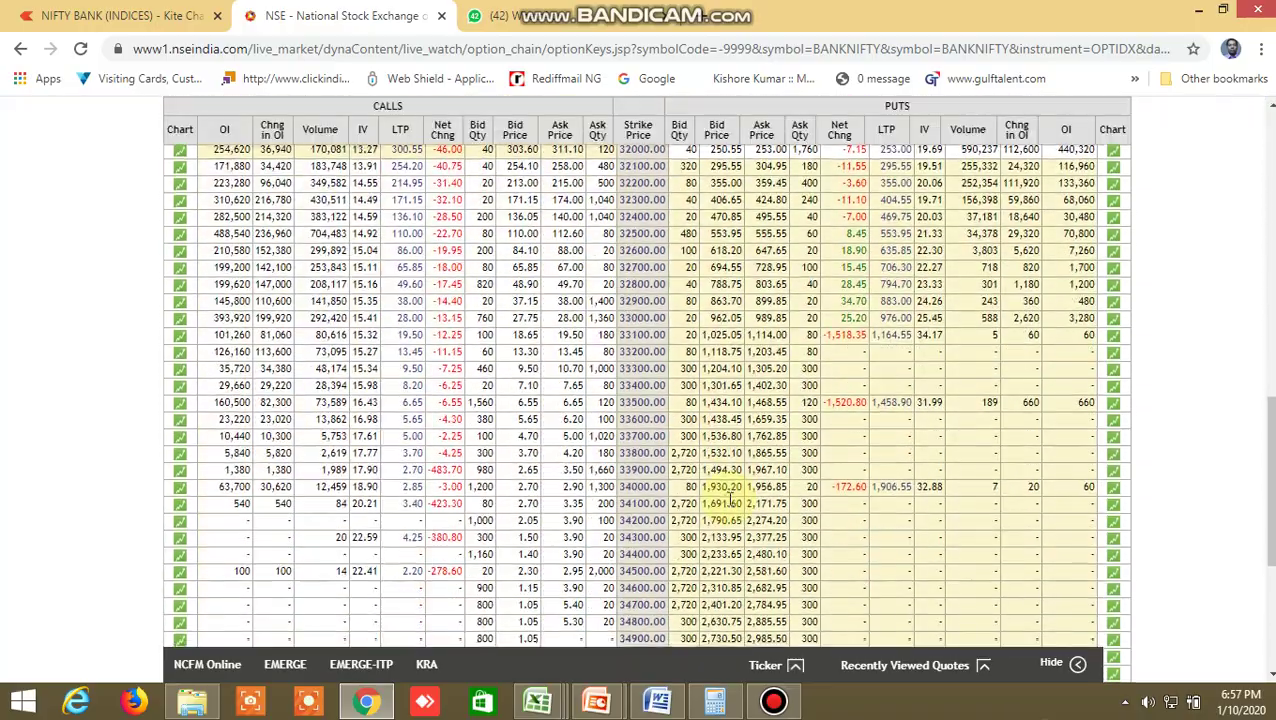
pyautogui.scroll(3, 730, 507)
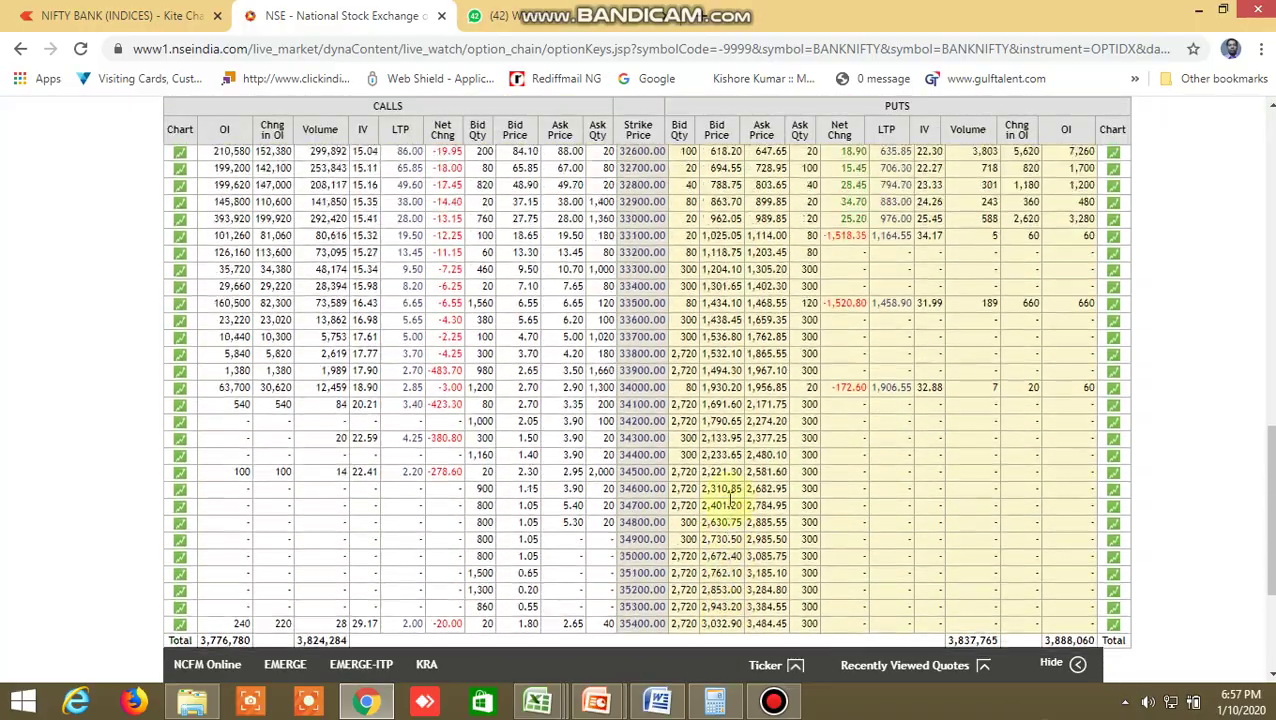
pyautogui.scroll(-3, 731, 498)
pyautogui.scroll(5, 720, 490)
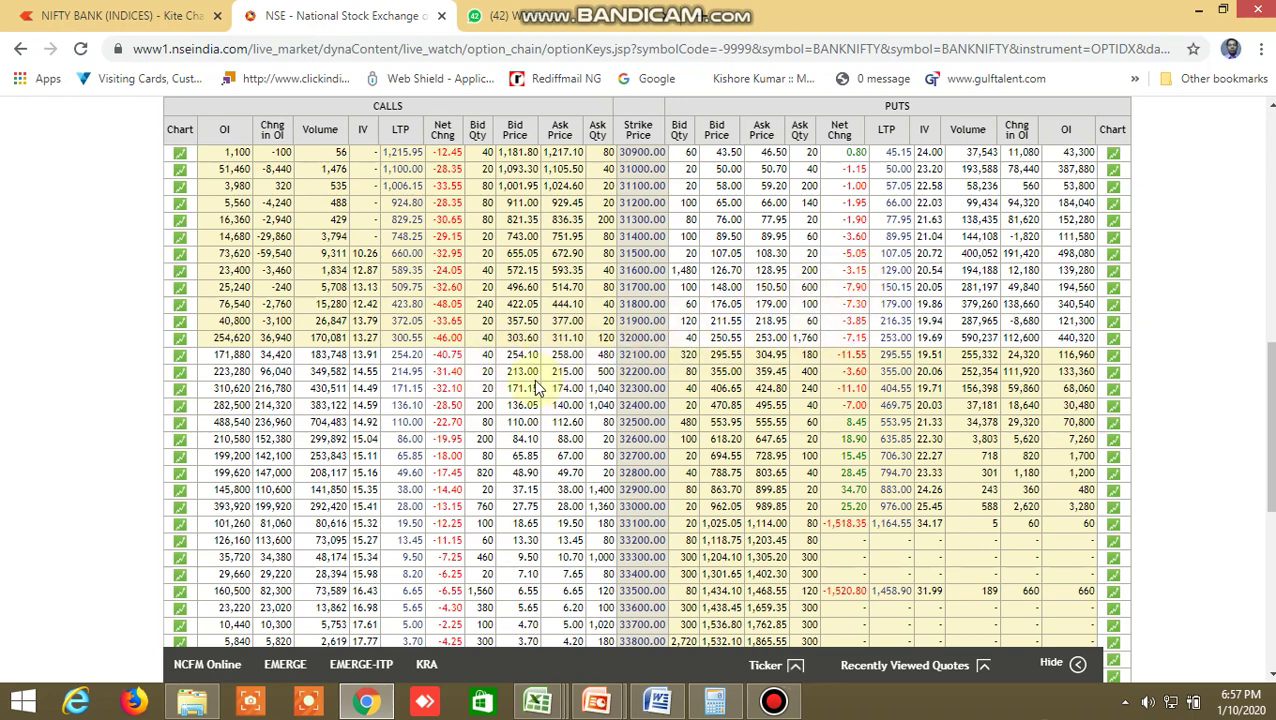
# Switch to the WORKING FILE workbook in Excel
pyautogui.click(556, 701)
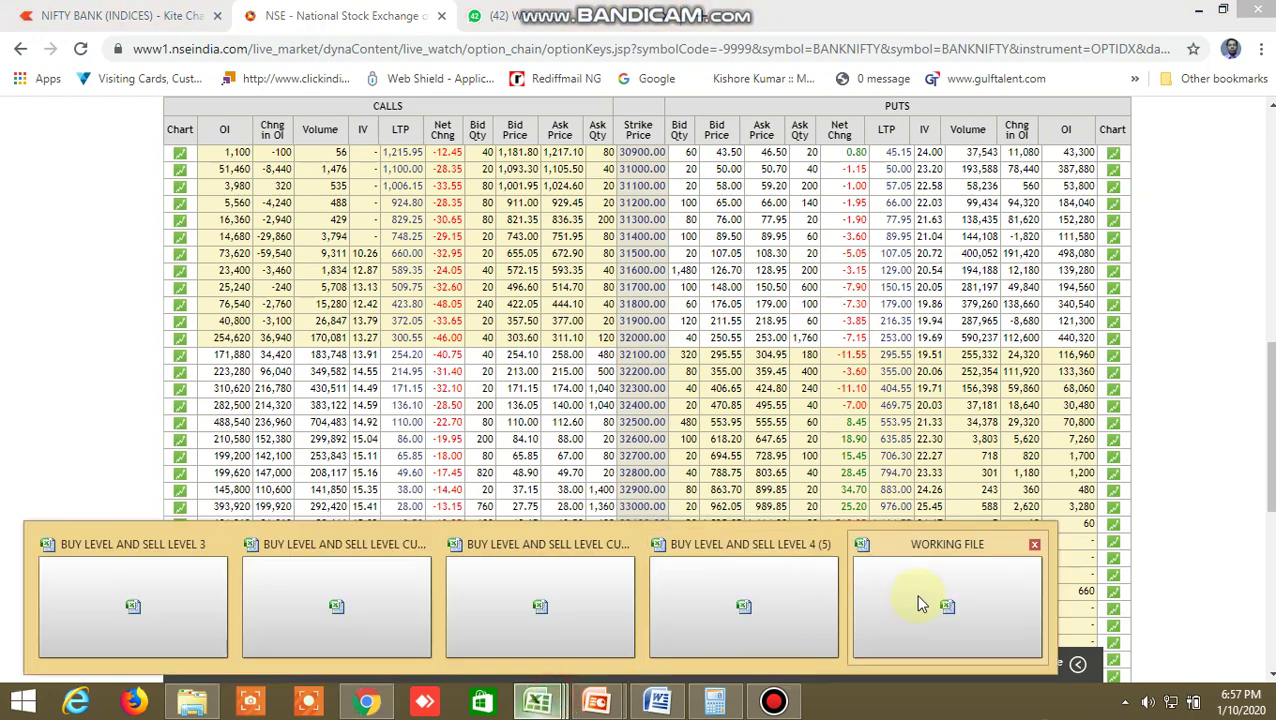
pyautogui.click(537, 701)
pyautogui.click(972, 595)
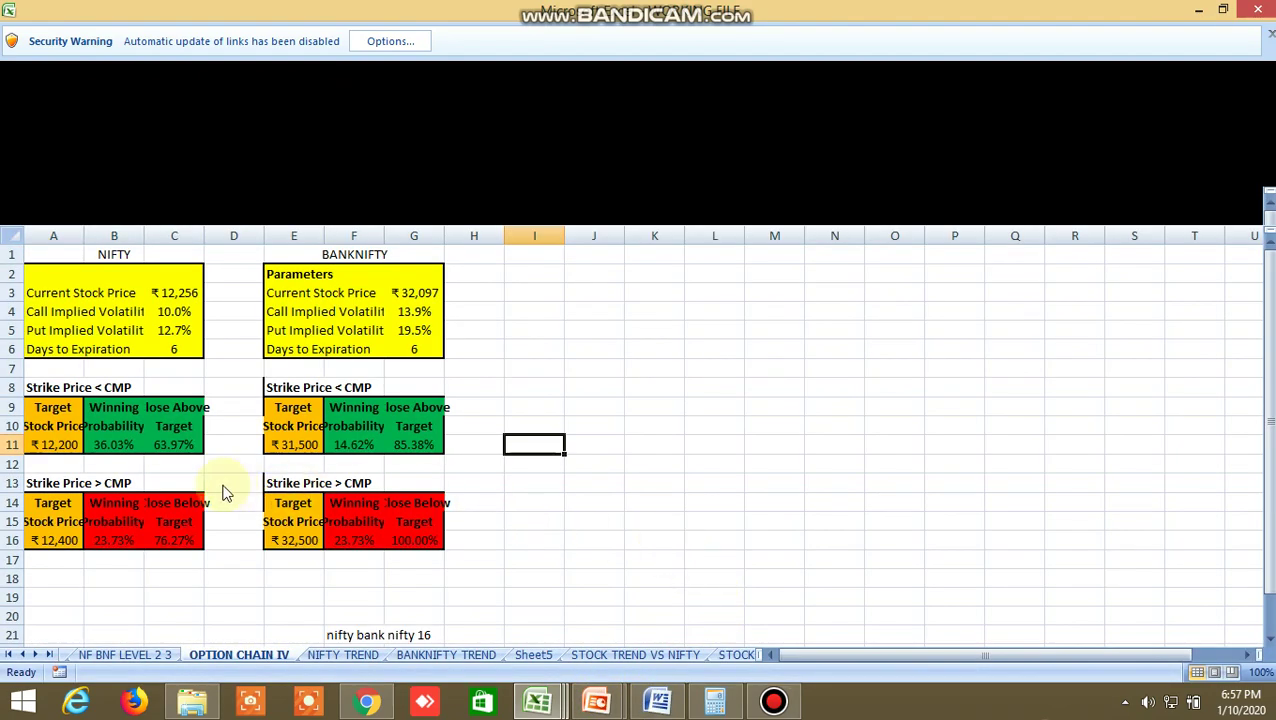
# Examine NIFTY's target stock price, implied volatilities and days to expiration on the OPTION CHAIN IV sheet
pyautogui.click(72, 450)
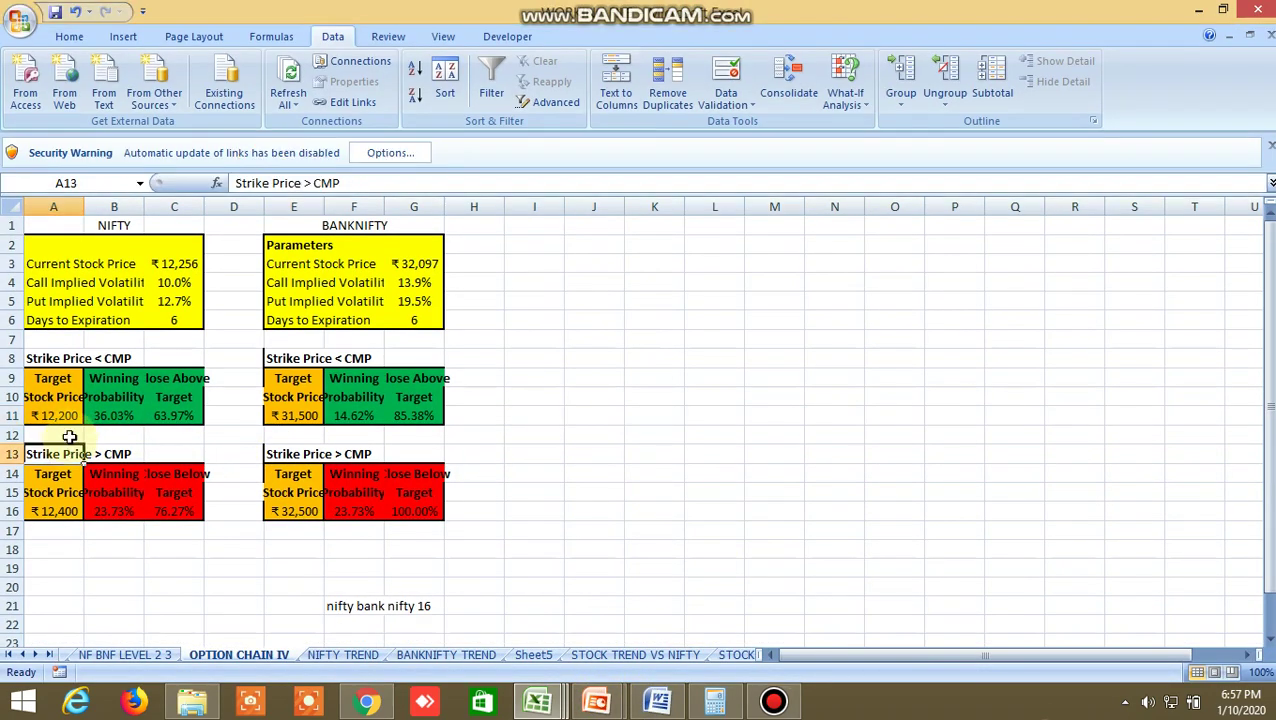
pyautogui.doubleClick(60, 415)
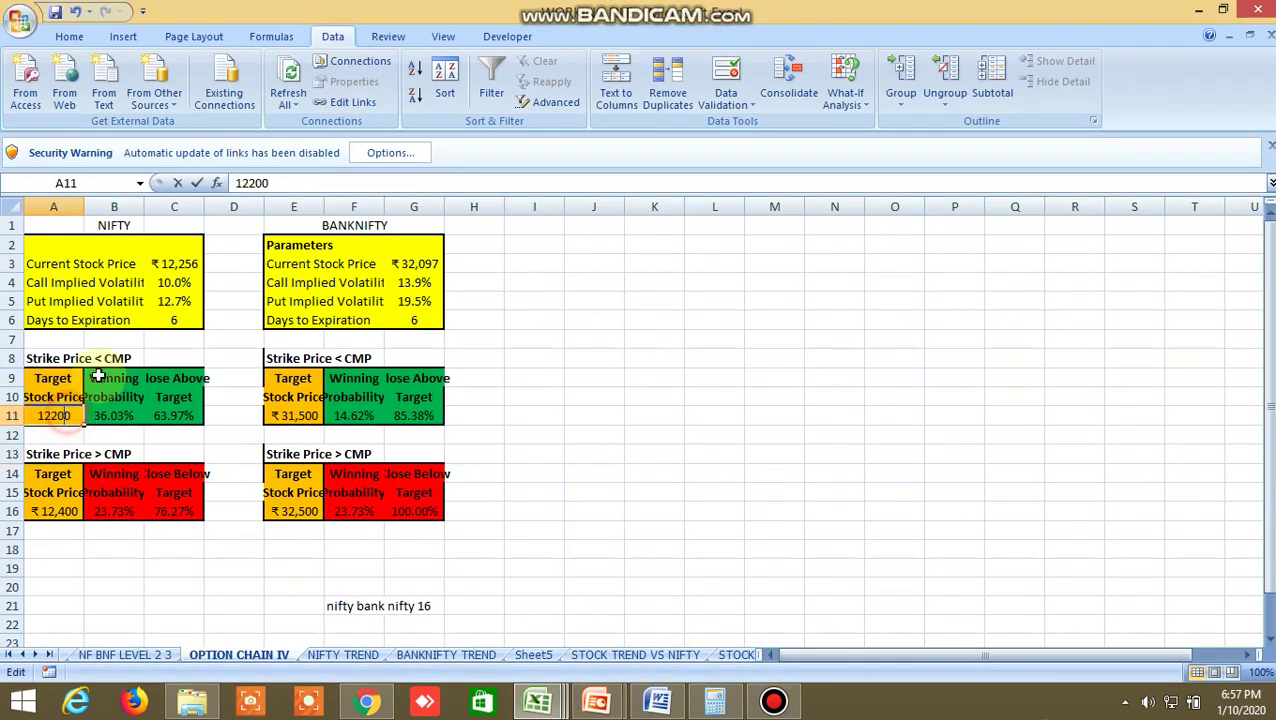
pyautogui.click(106, 283)
pyautogui.click(115, 300)
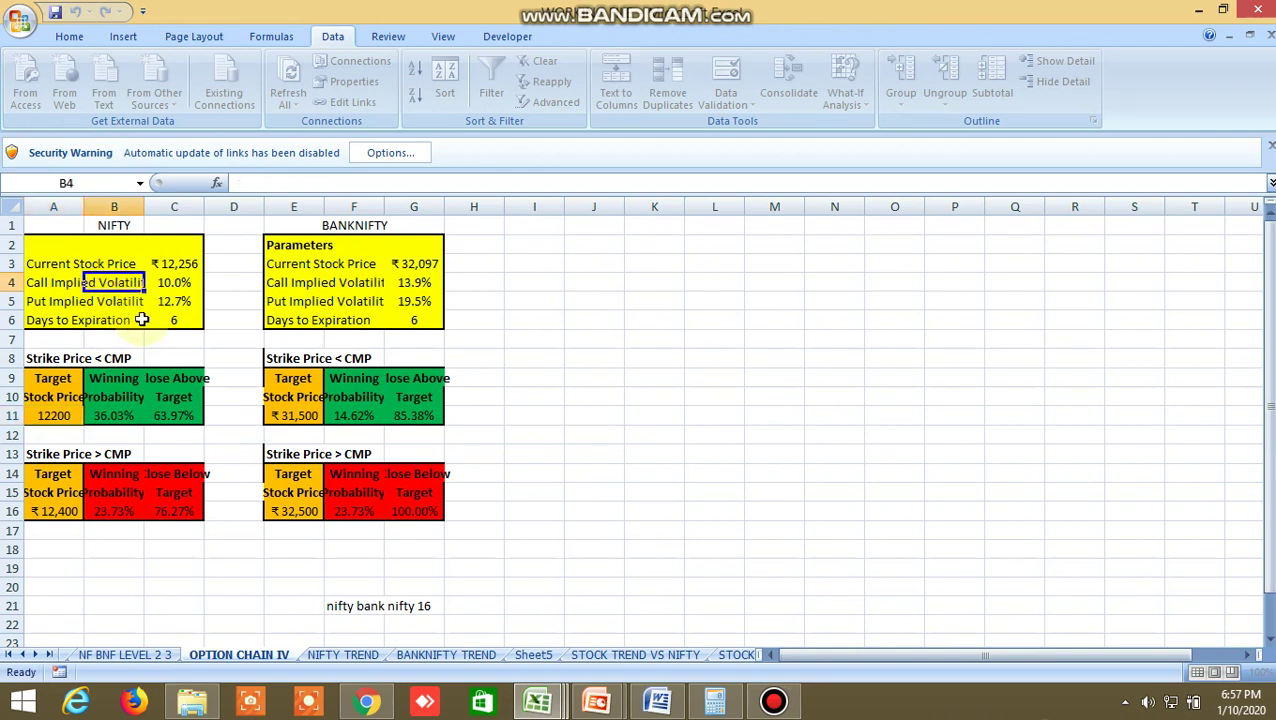
pyautogui.click(180, 320)
pyautogui.doubleClick(180, 320)
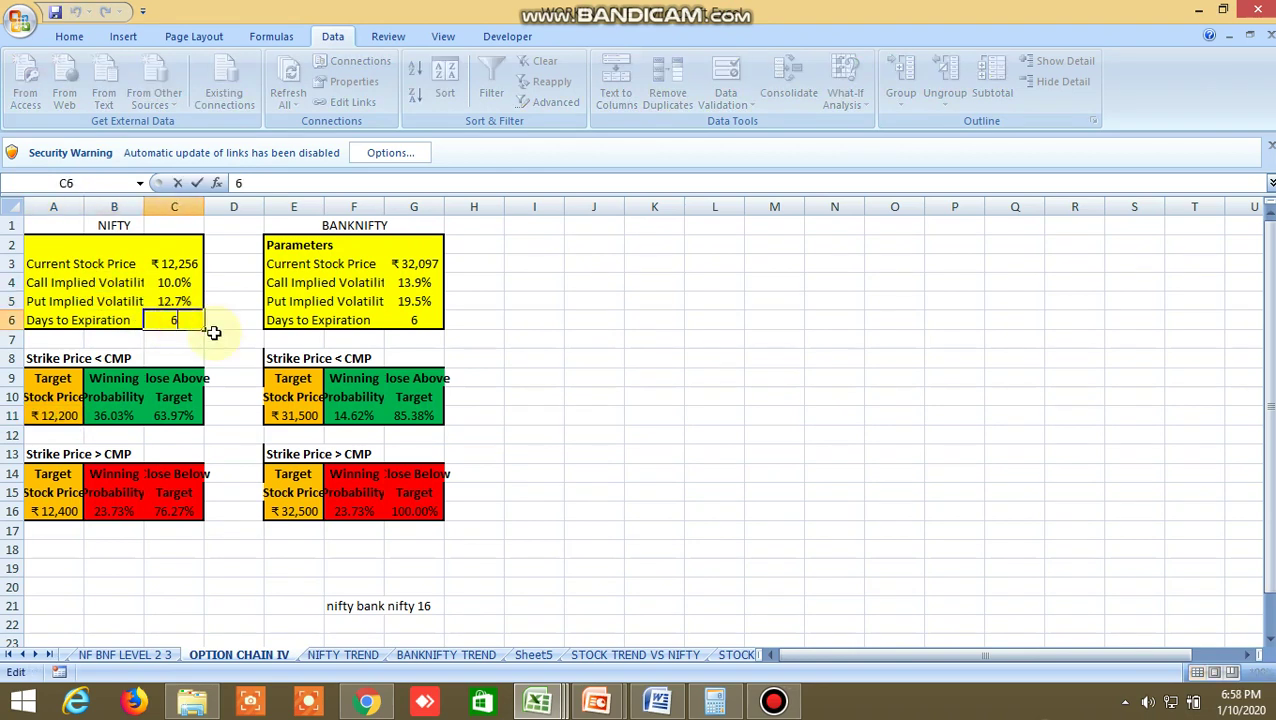
# Examine the NIFTY target prices and their winning and closing probabilities, then BANKNIFTY's target price above the current market price
pyautogui.click(73, 417)
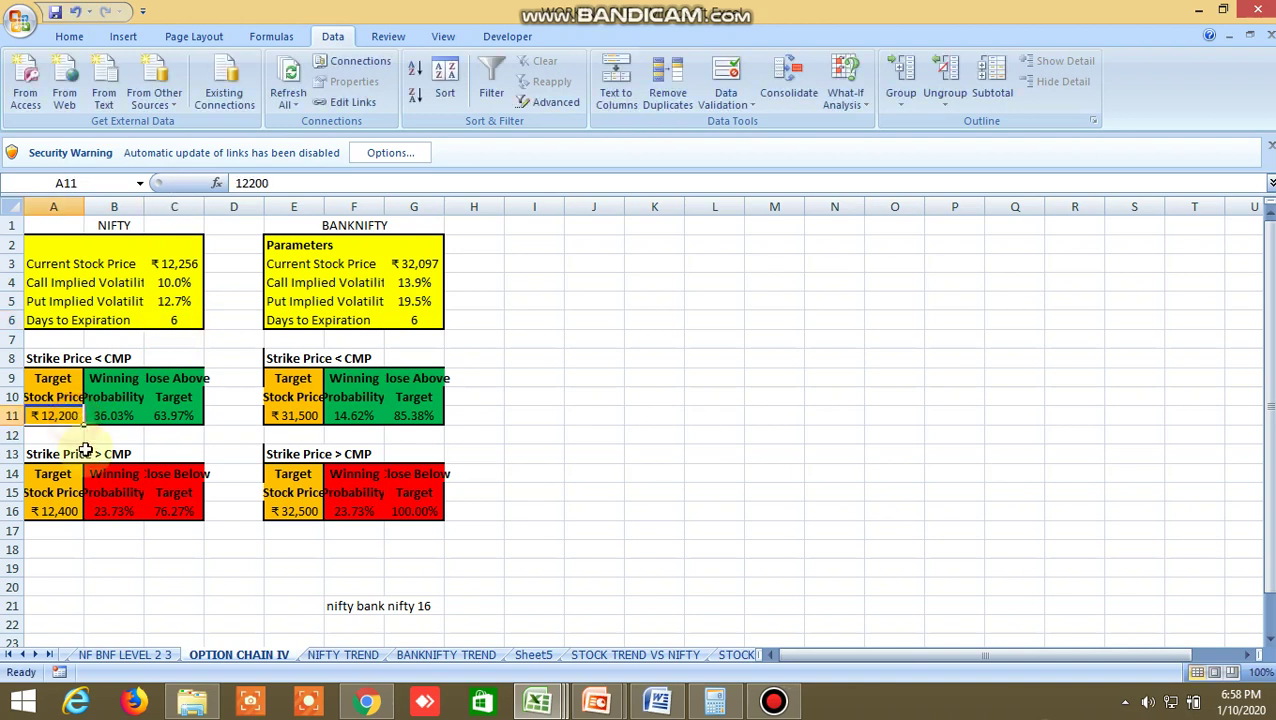
pyautogui.click(66, 510)
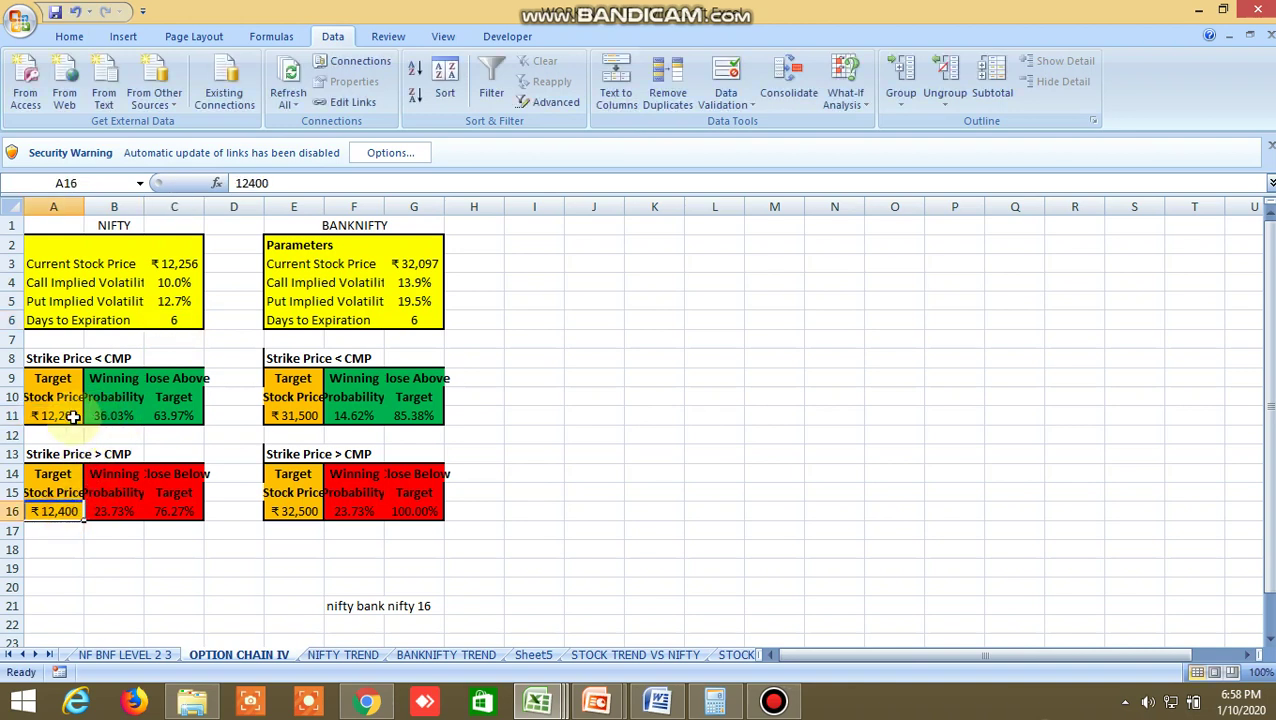
pyautogui.moveTo(70, 416); pyautogui.dragTo(109, 416)
pyautogui.click(112, 415)
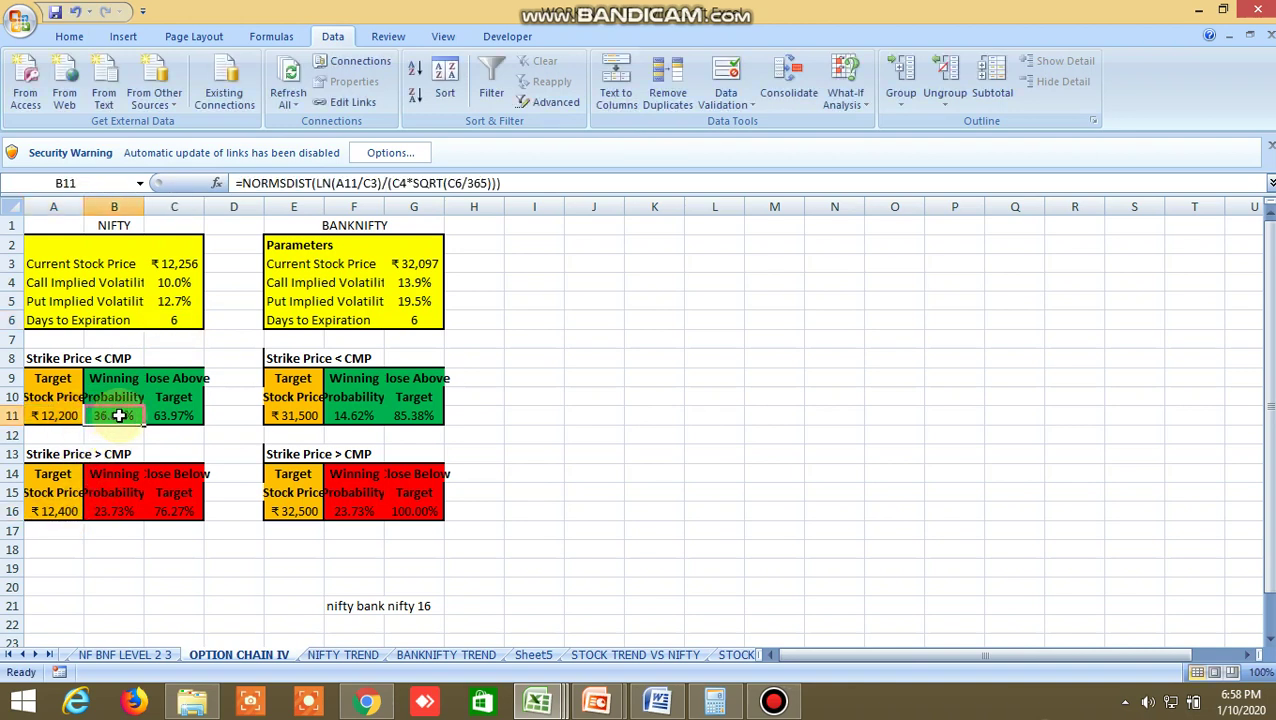
pyautogui.click(192, 452)
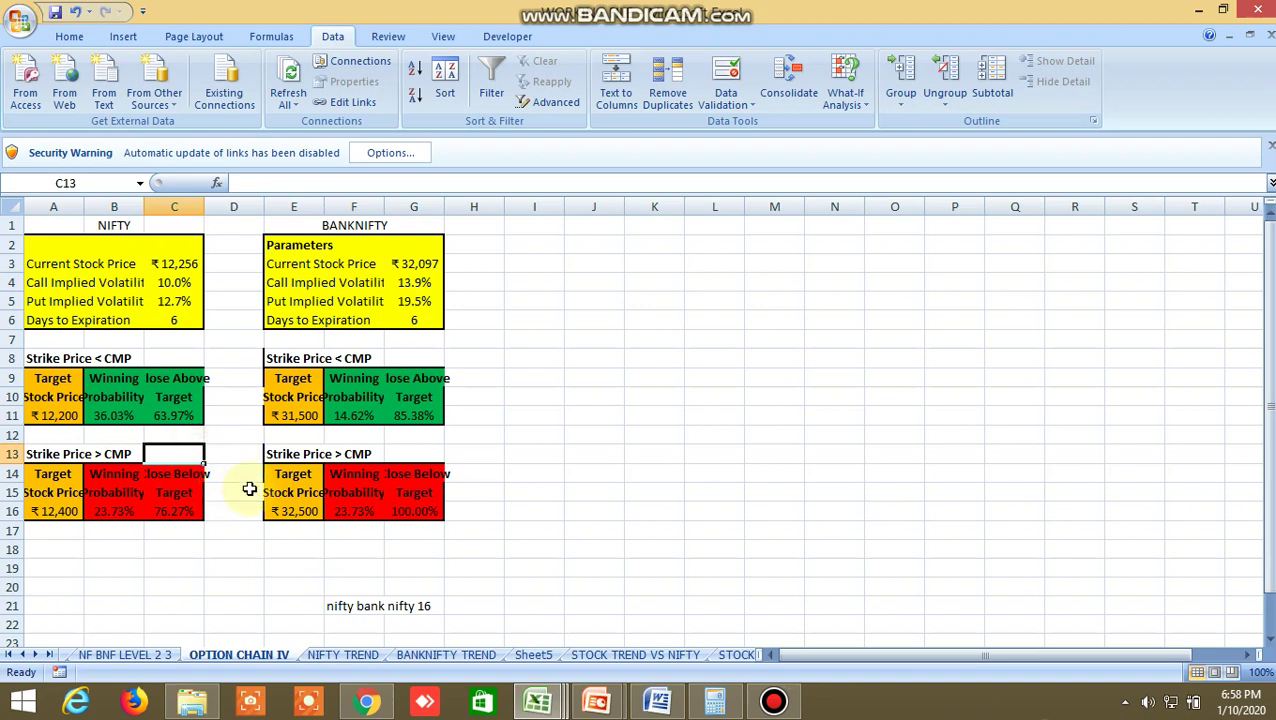
pyautogui.click(114, 416)
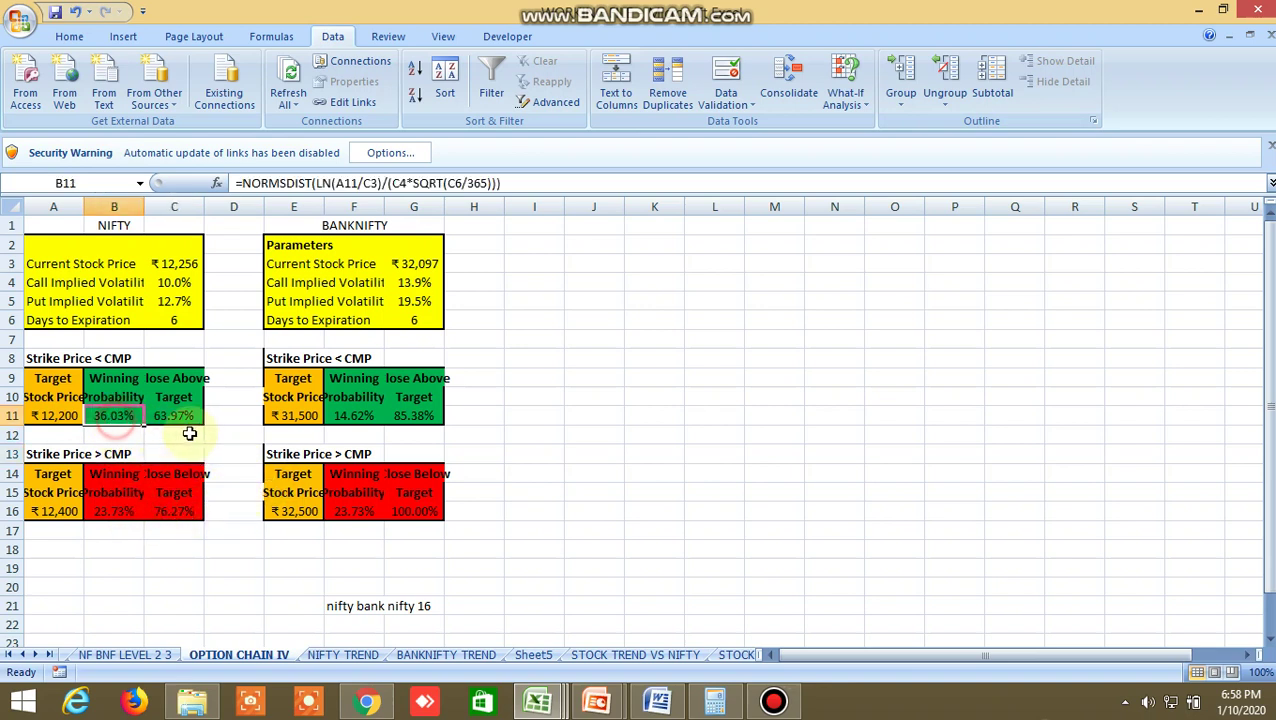
pyautogui.click(224, 433)
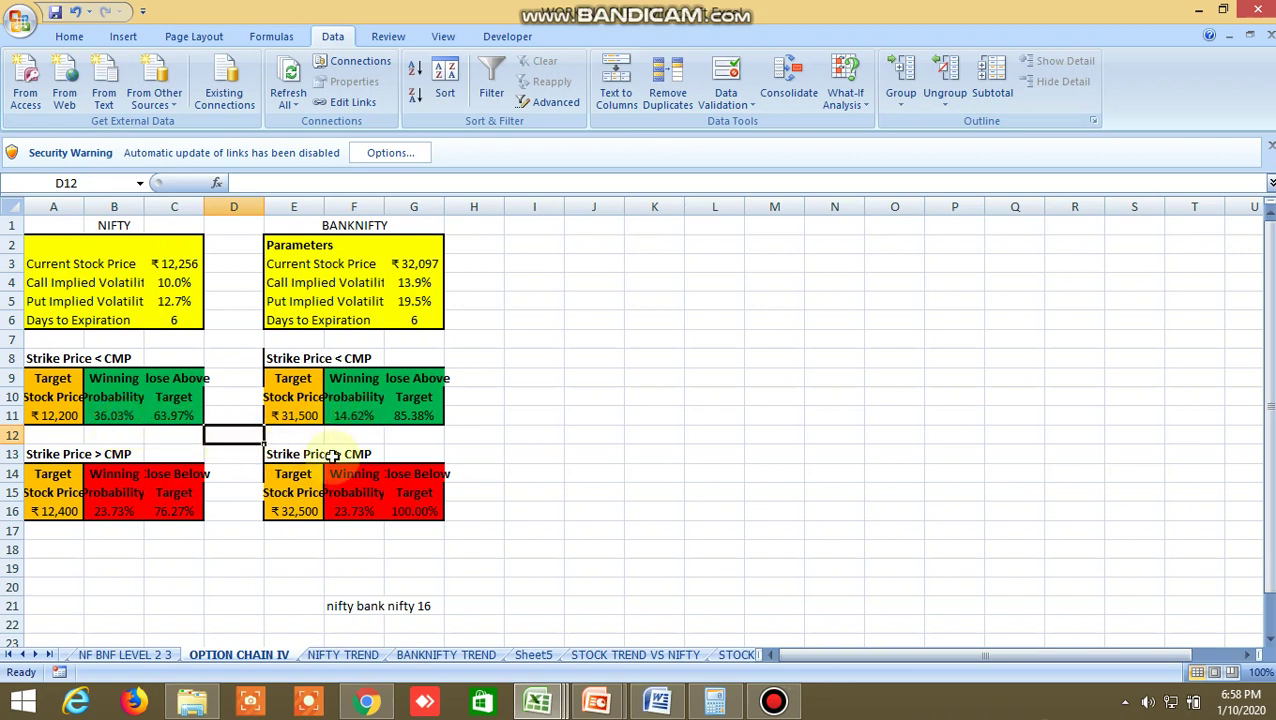
pyautogui.click(299, 512)
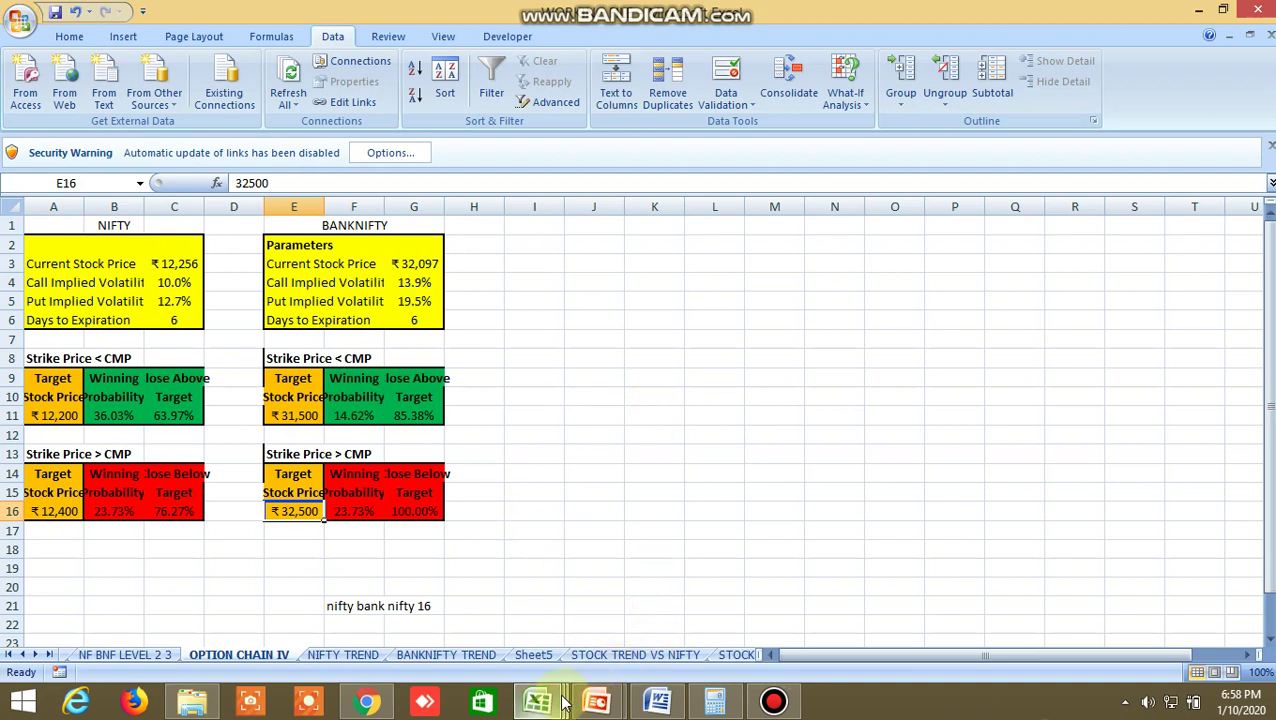
# Switch to WhatsApp Web in Chrome and read the BANKNIFTY and NIFTY buy and sell levels posted in the Safe trade group
pyautogui.moveTo(555, 700)
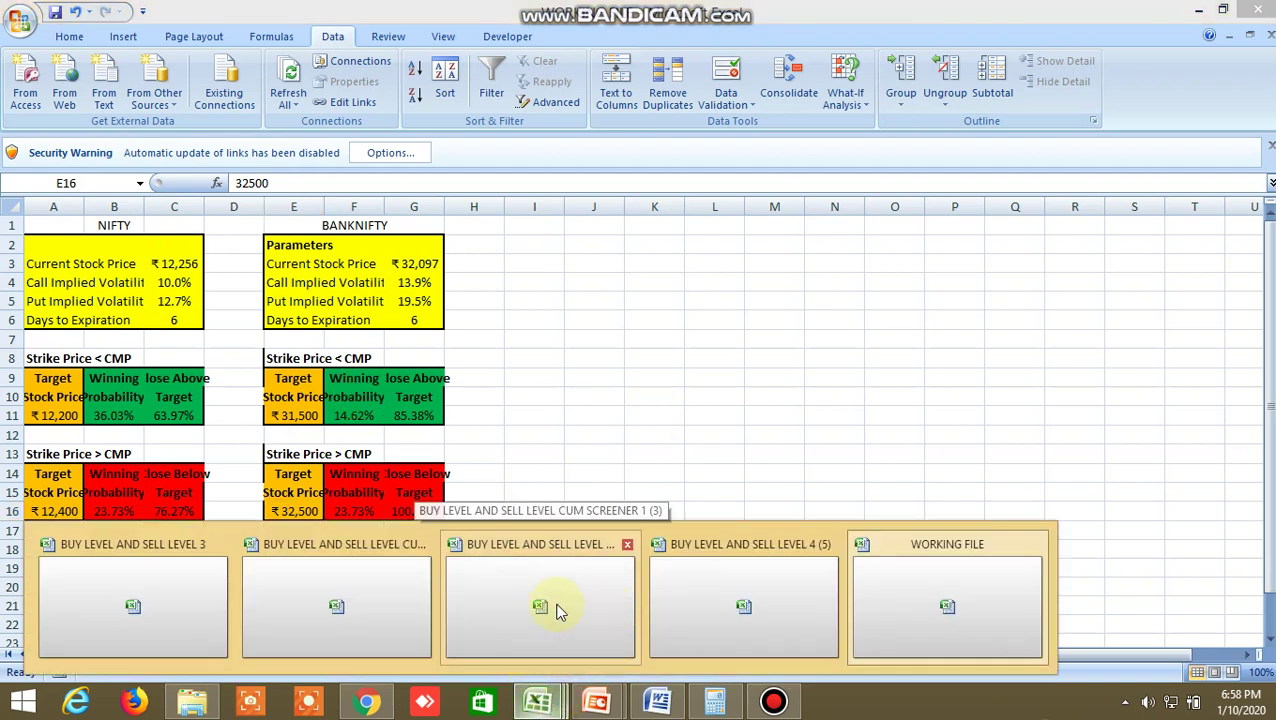
pyautogui.click(367, 700)
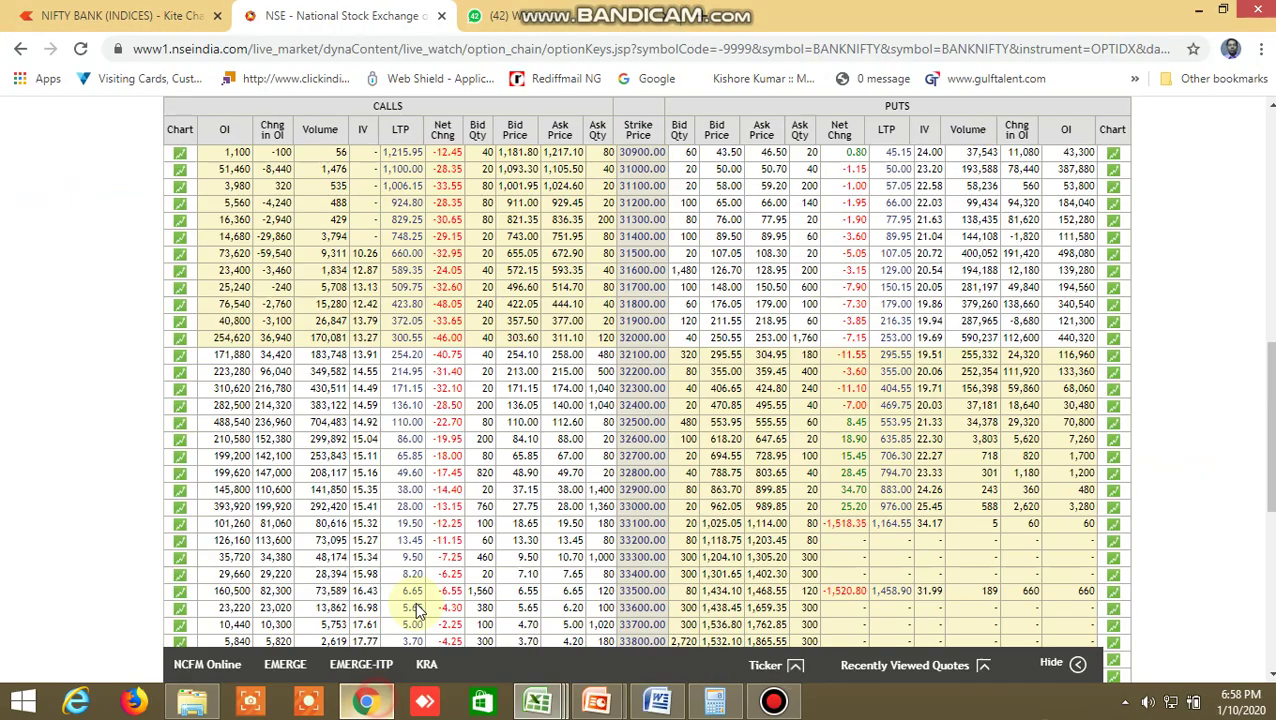
pyautogui.click(562, 22)
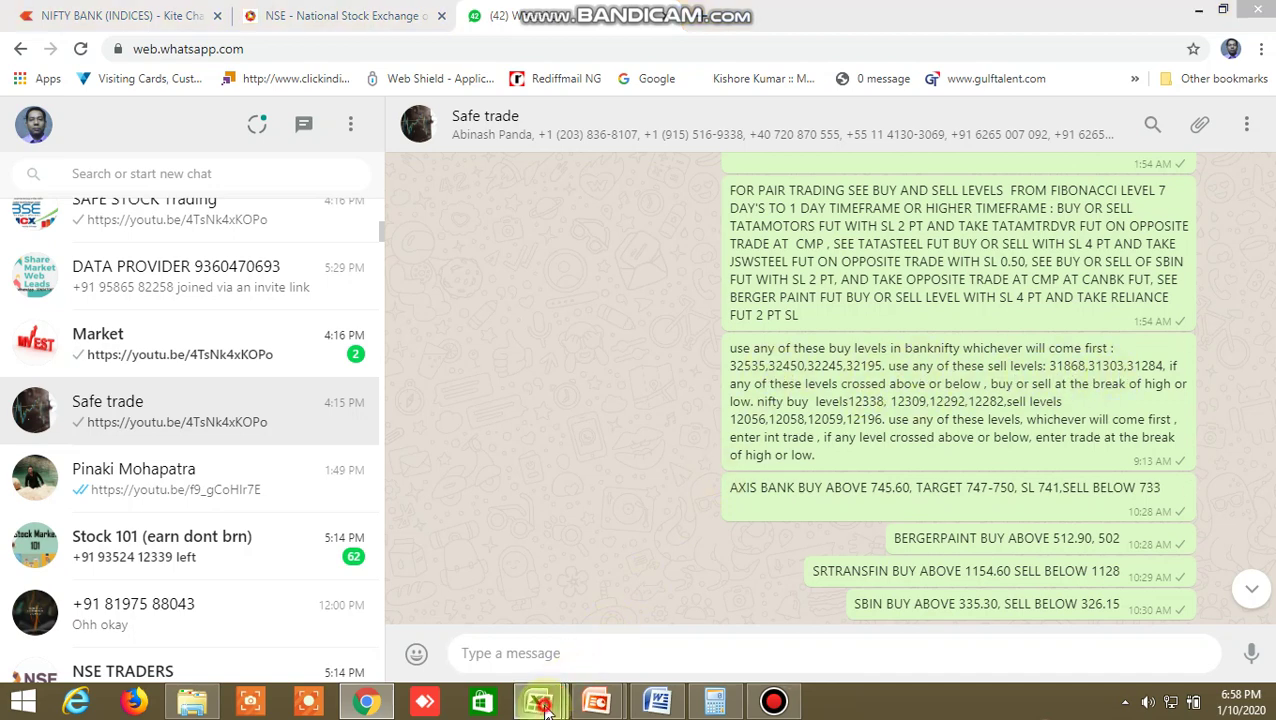
# Switch to the BUY LEVEL AND SELL LEVEL CUM SCREENER 1 (3) workbook and inspect the 7-day Fibonacci buy level in BANKNIFTY row 157
pyautogui.moveTo(540, 700)
pyautogui.click(576, 614)
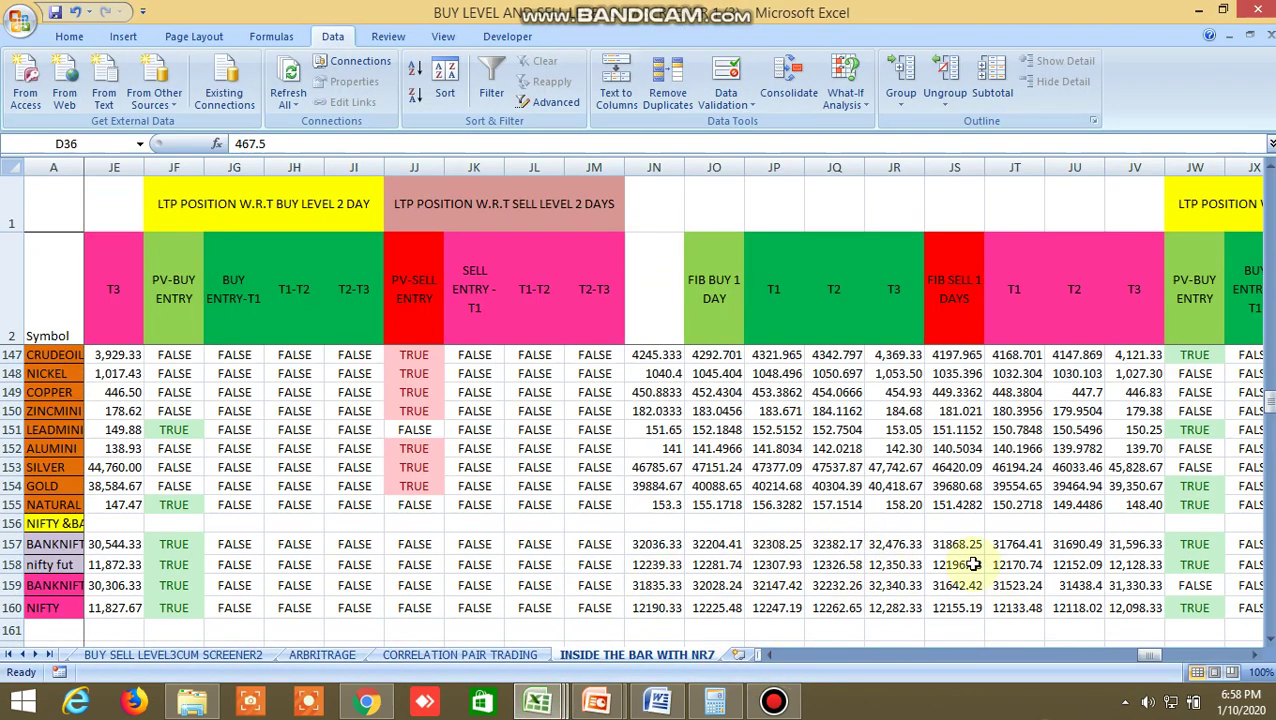
pyautogui.scroll(3, 1122, 641)
pyautogui.moveTo(1156, 660); pyautogui.dragTo(1032, 671)
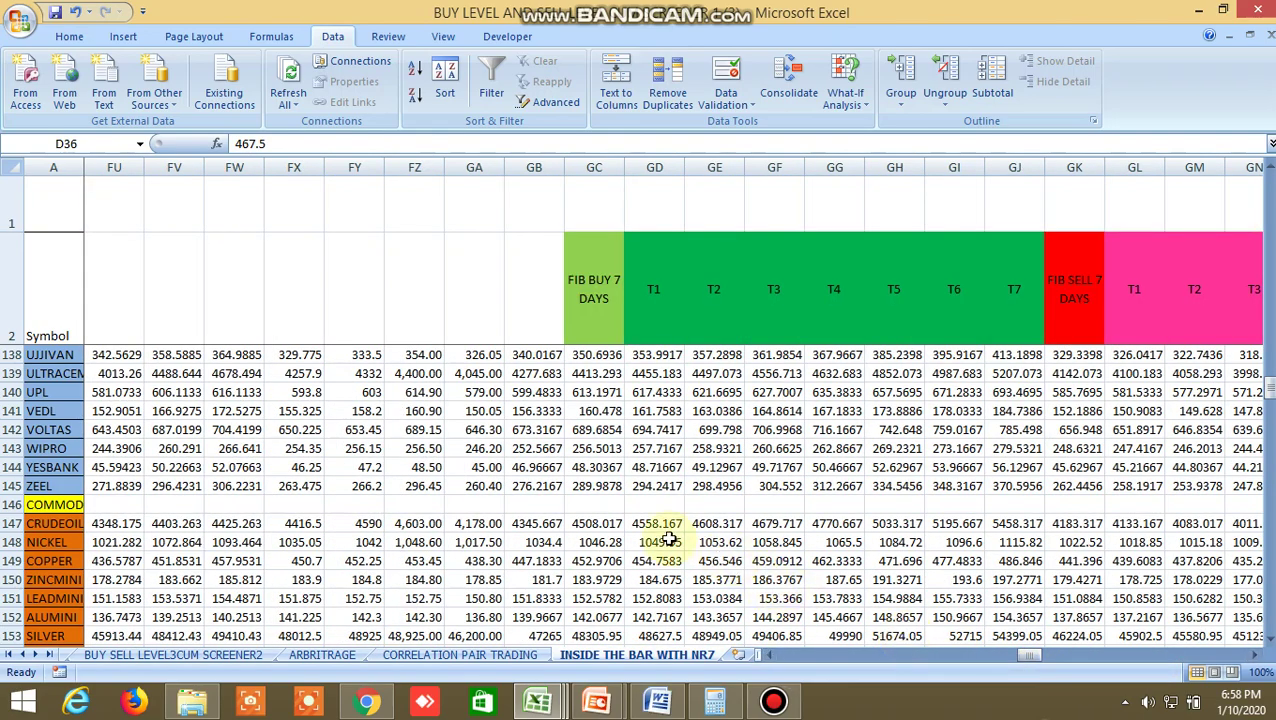
pyautogui.scroll(-3, 740, 560)
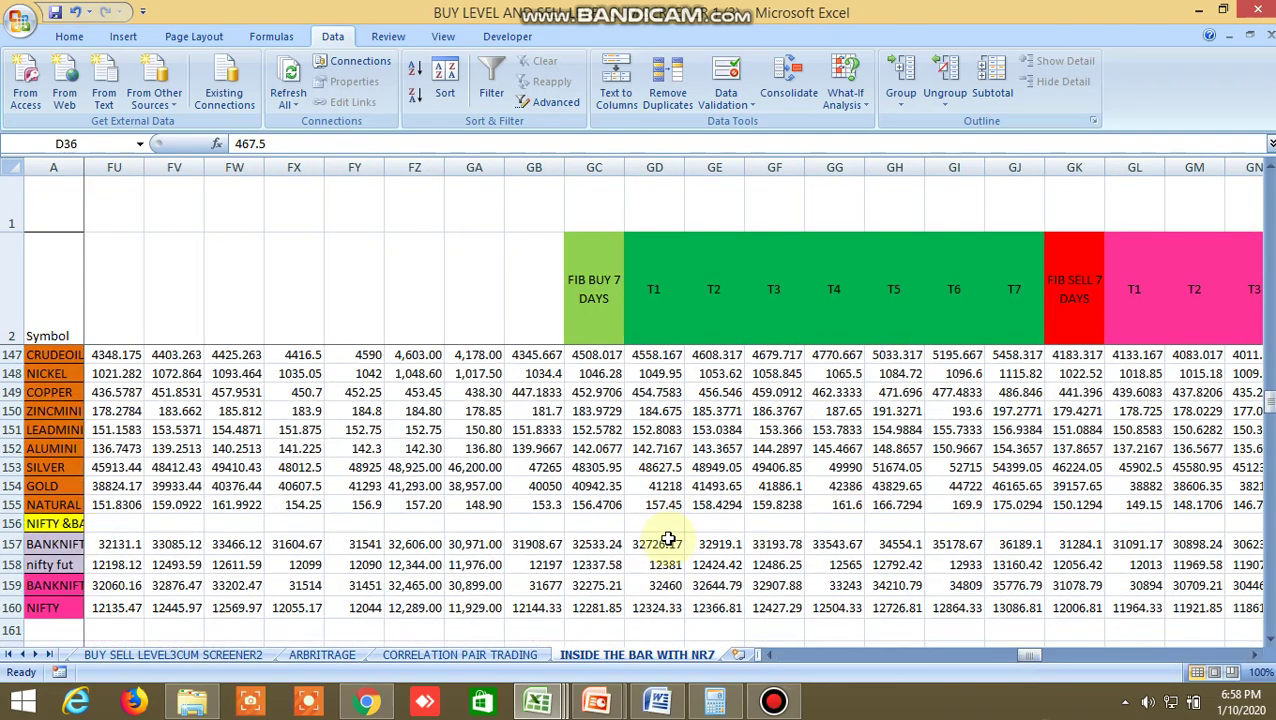
pyautogui.click(581, 543)
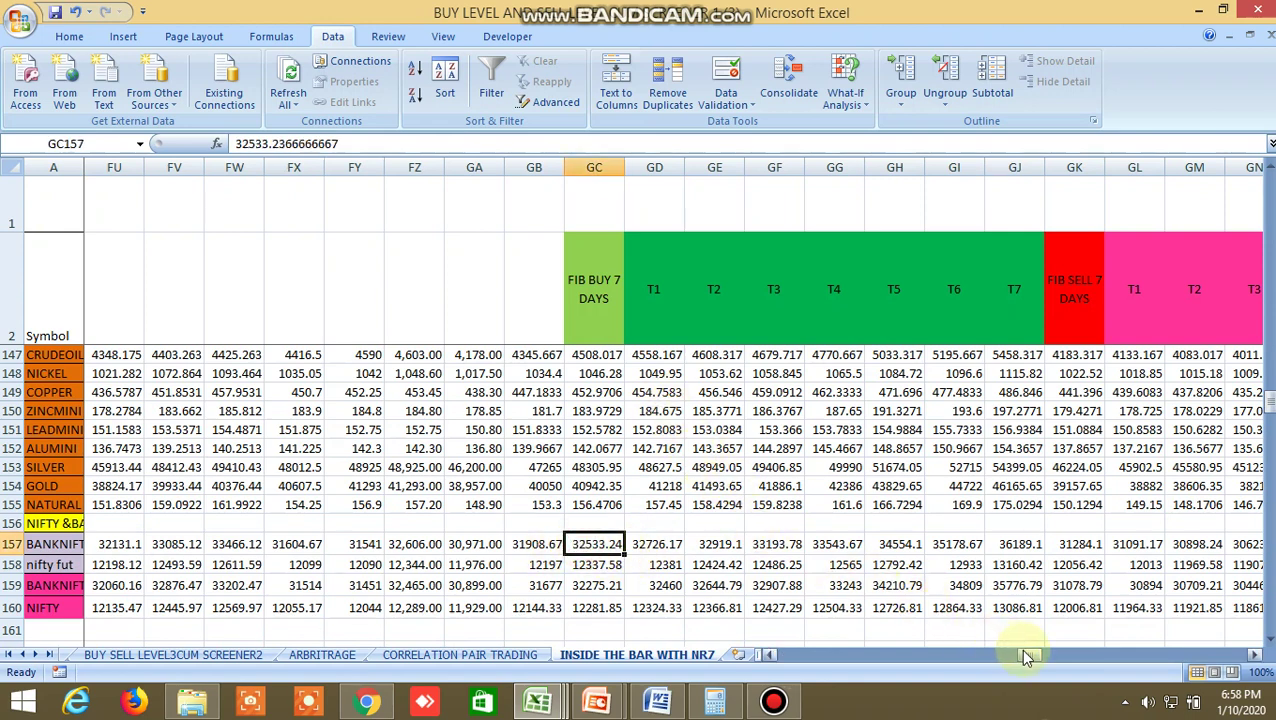
# Inspect the 2-day and 1-day Fibonacci buy levels in BANKNIFTY row 157, including the 1-day targets T1 and T2
pyautogui.moveTo(1020, 648); pyautogui.dragTo(1125, 661)
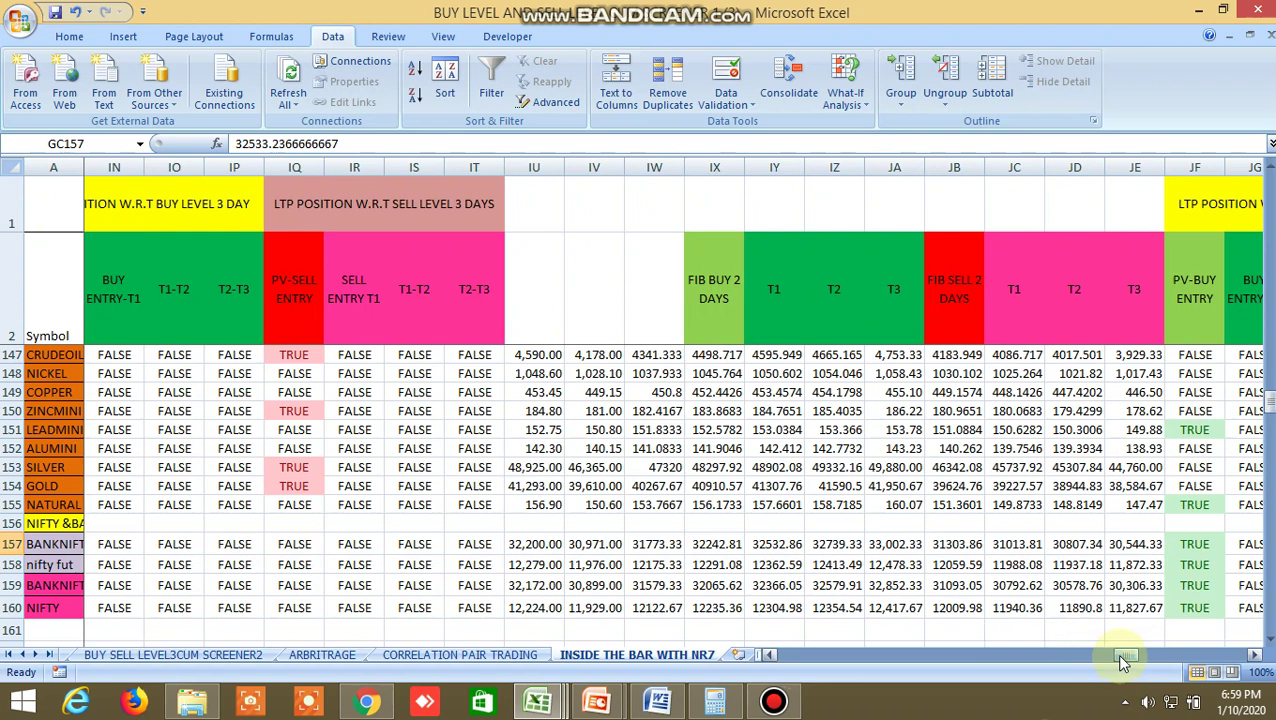
pyautogui.click(723, 544)
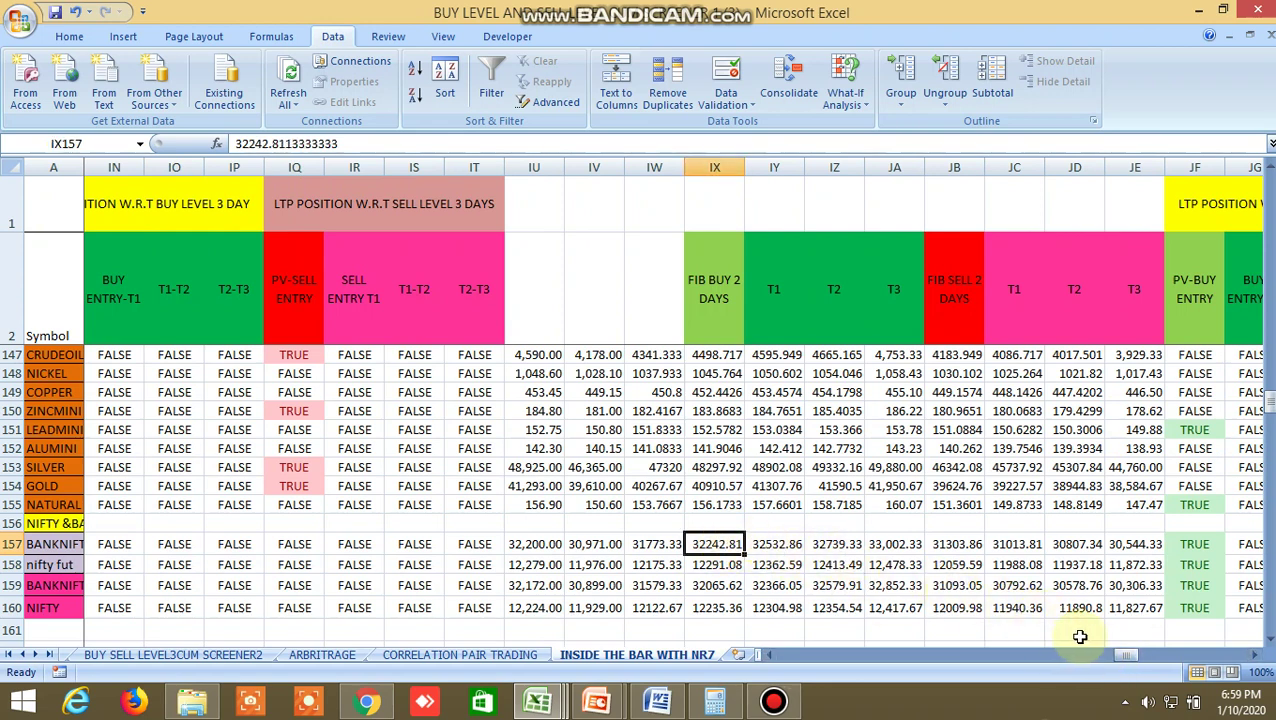
pyautogui.moveTo(1123, 663); pyautogui.dragTo(1153, 660)
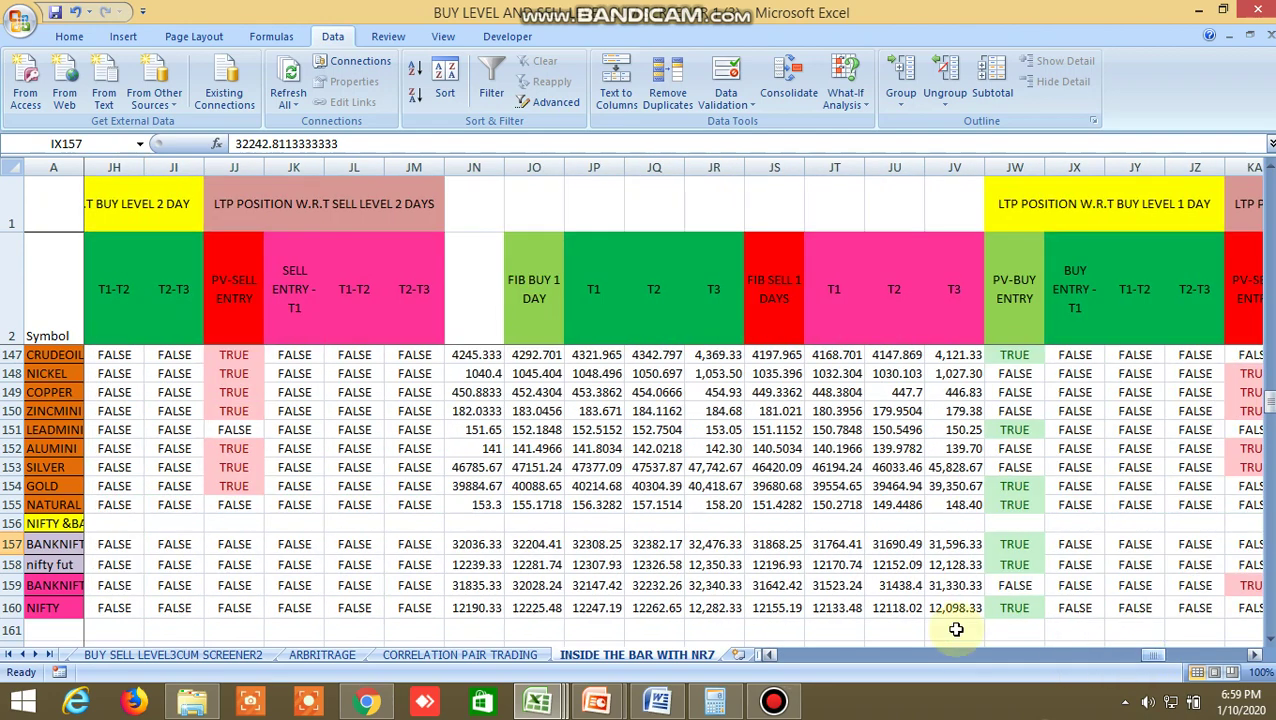
pyautogui.click(545, 544)
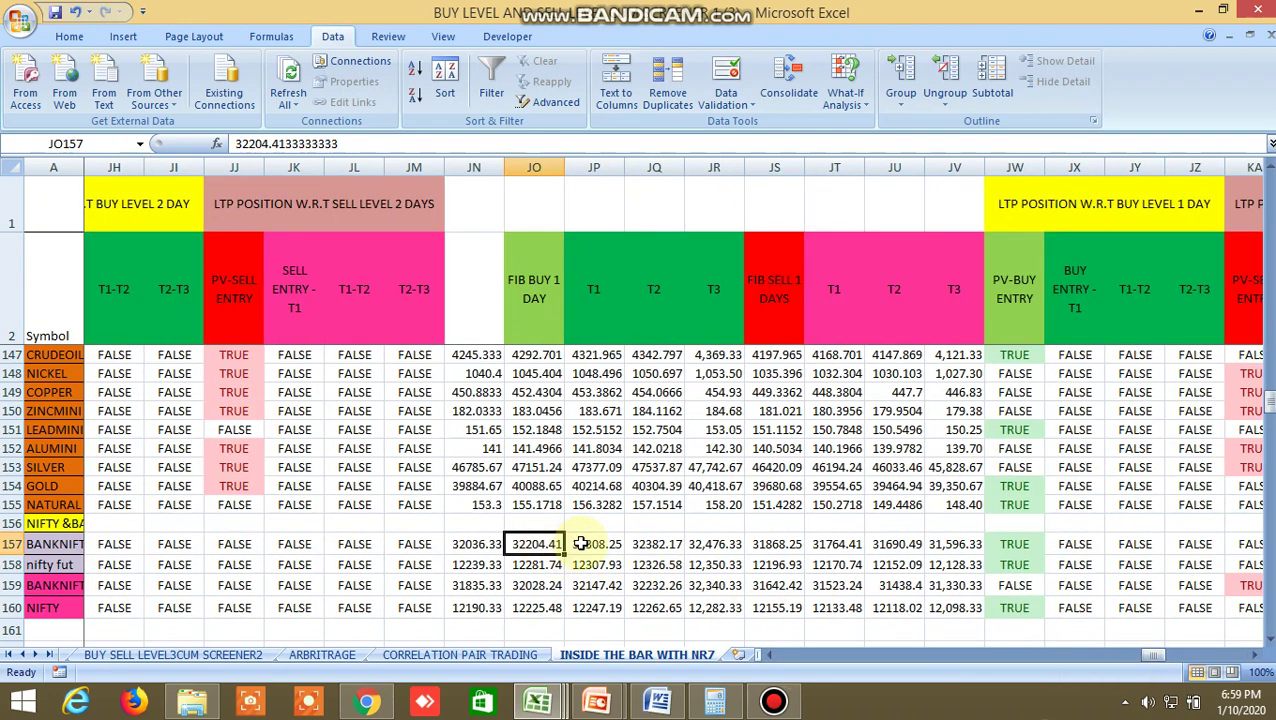
pyautogui.click(587, 541)
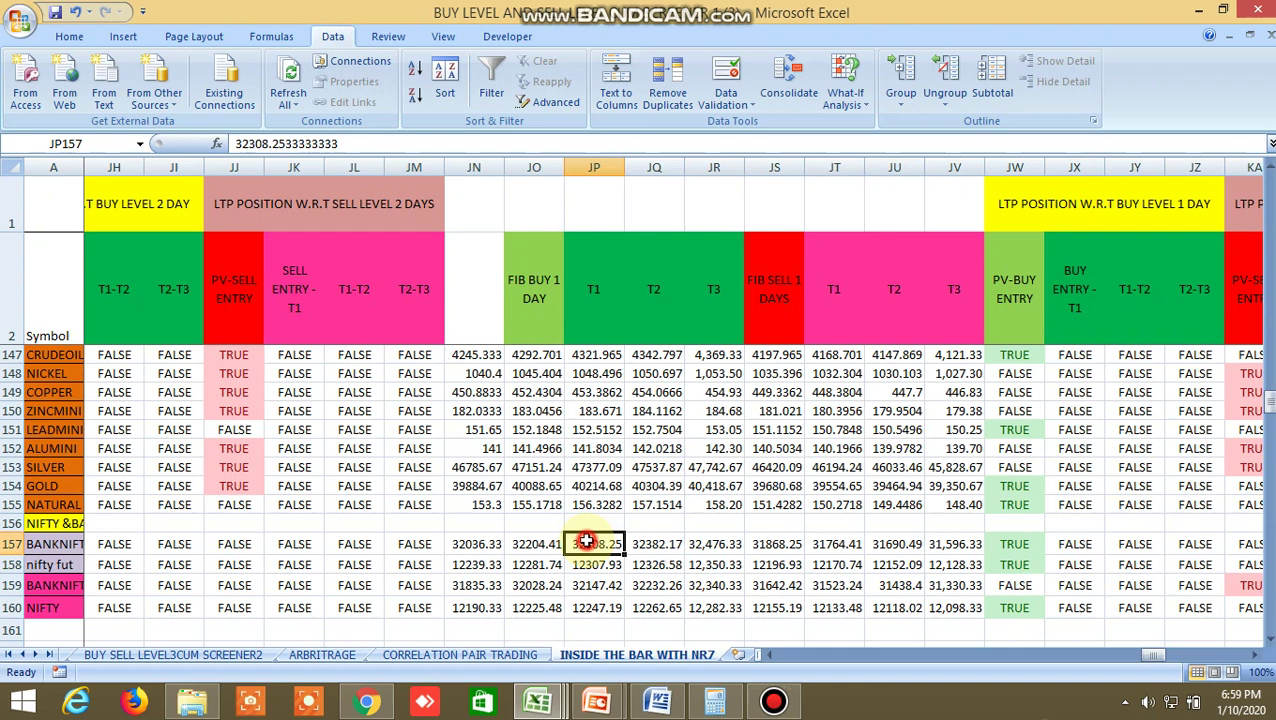
pyautogui.click(660, 544)
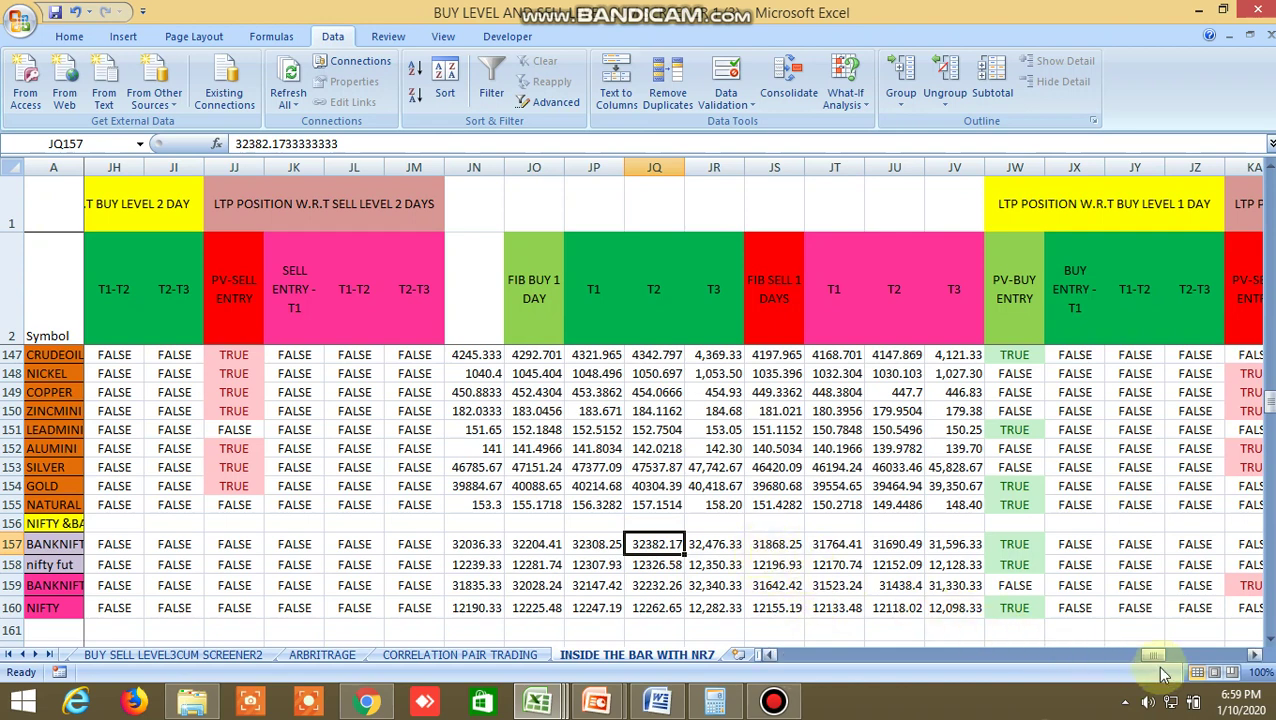
# Review the 3-day, 5-day and 15-day Fibonacci buy and sell levels for BANKNIFTY and NIFTY
pyautogui.moveTo(1155, 657); pyautogui.dragTo(1114, 669)
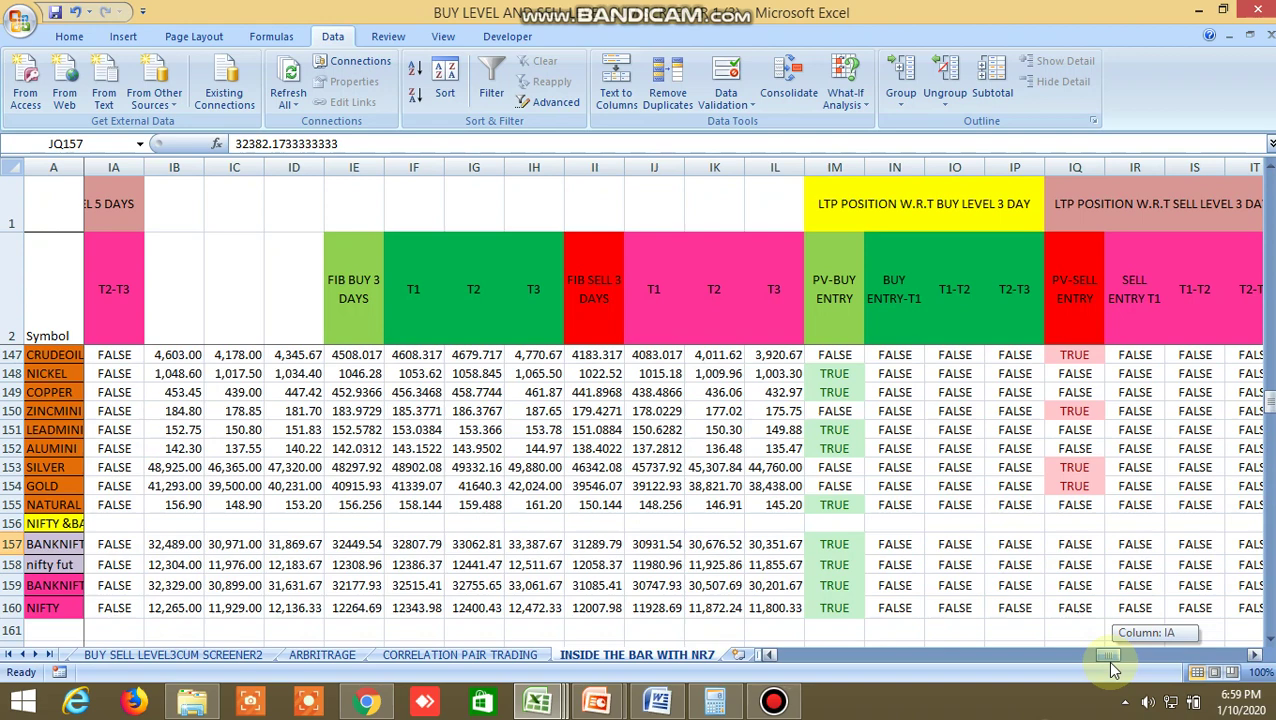
pyautogui.moveTo(1114, 669); pyautogui.dragTo(1078, 672)
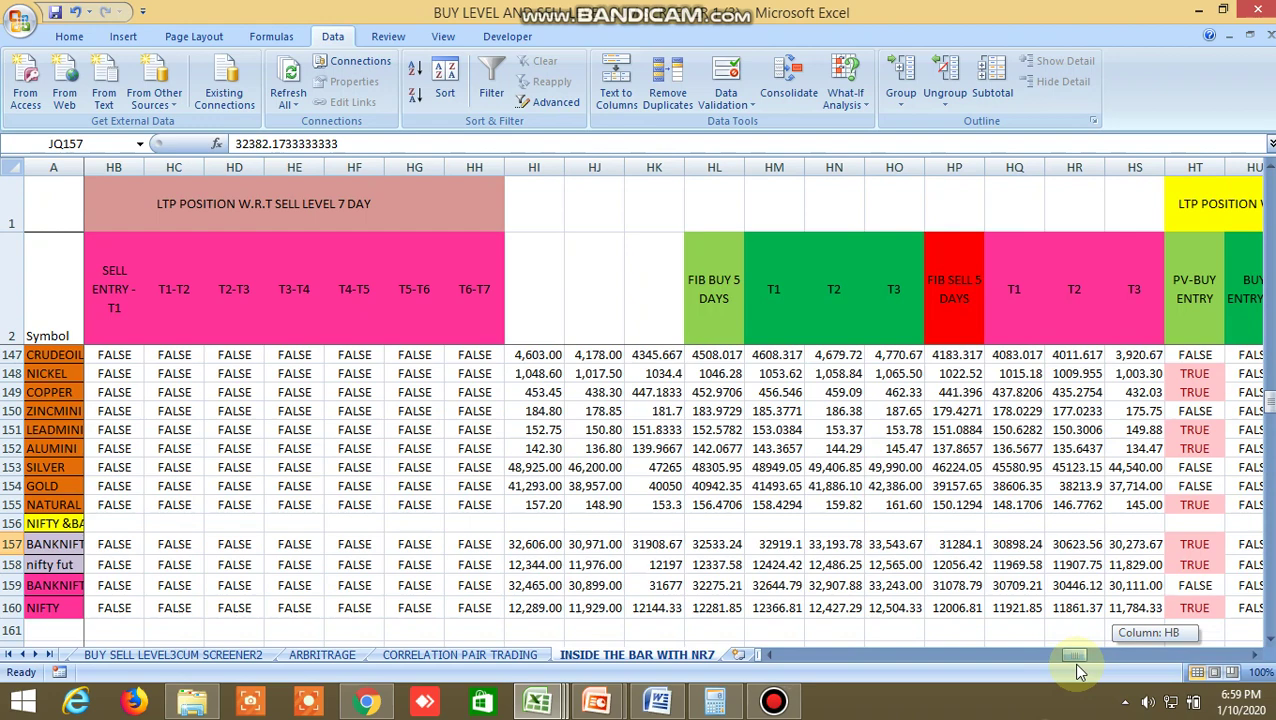
pyautogui.moveTo(1076, 664); pyautogui.dragTo(1184, 667)
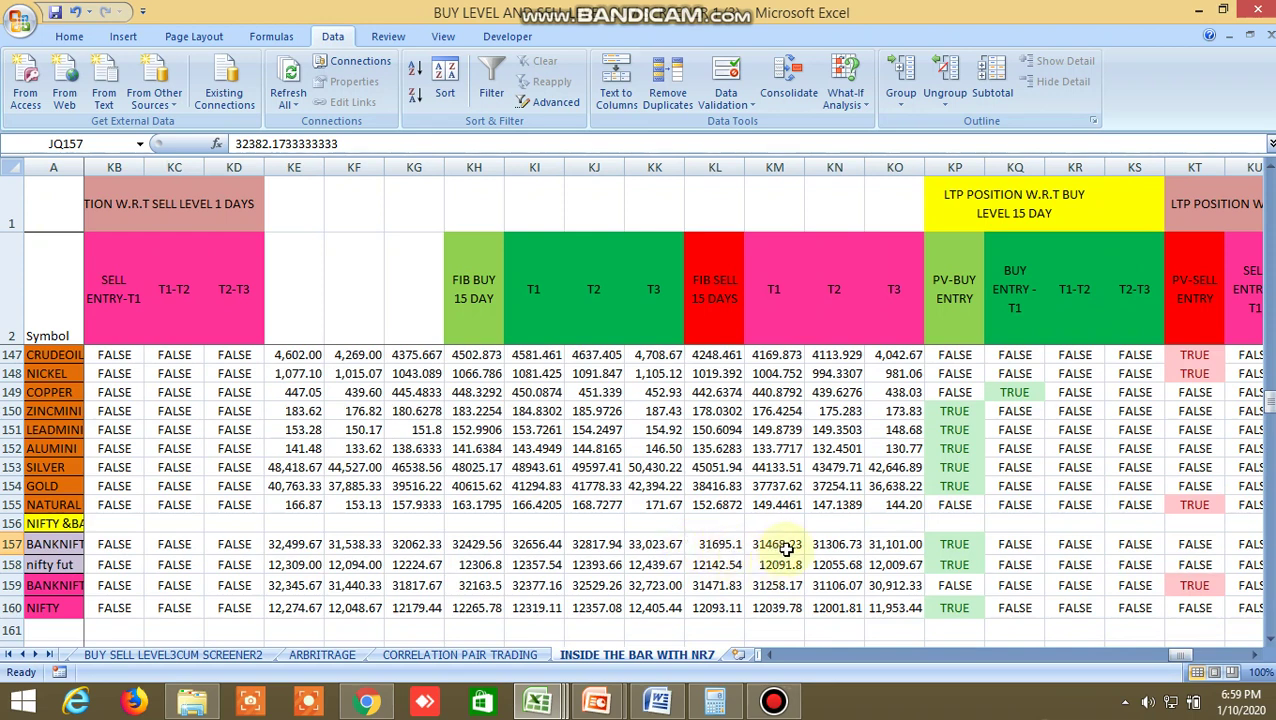
# Inspect BANKNIFTY row 157's 15-day Fibonacci sell target T2 and the 30-day Fibonacci buy and sell levels
pyautogui.click(826, 547)
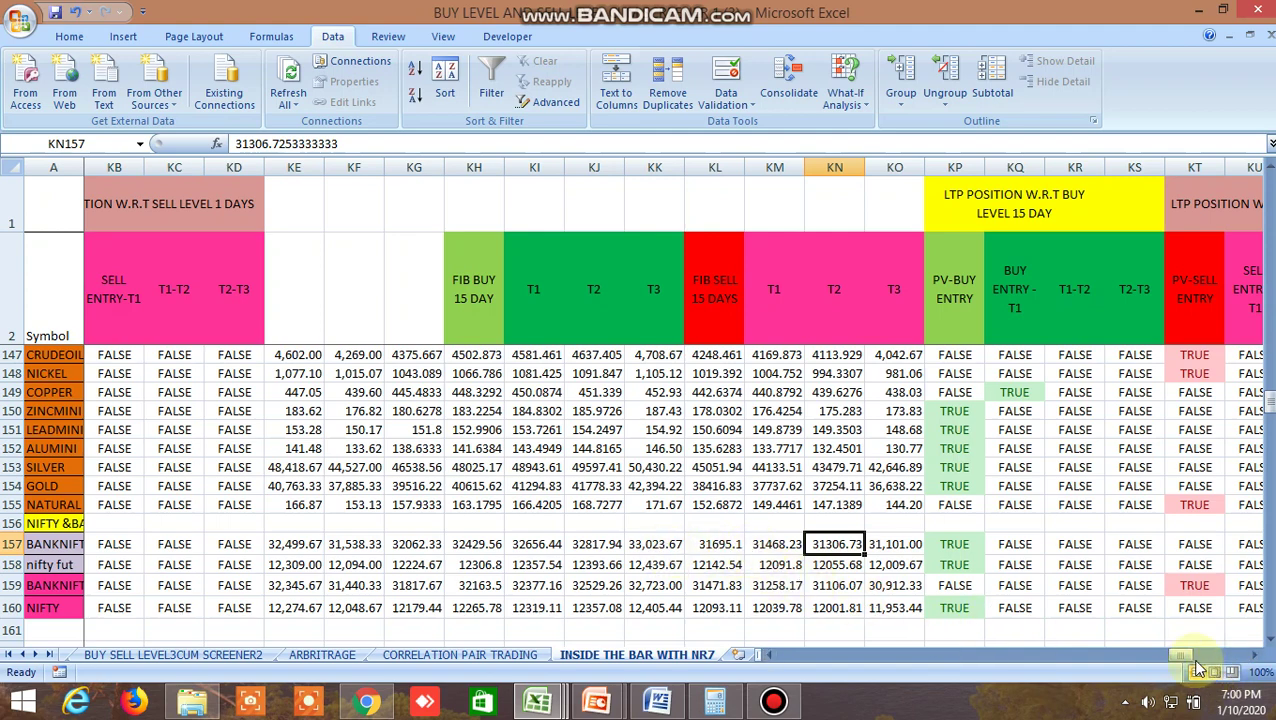
pyautogui.moveTo(1182, 657); pyautogui.dragTo(1208, 651)
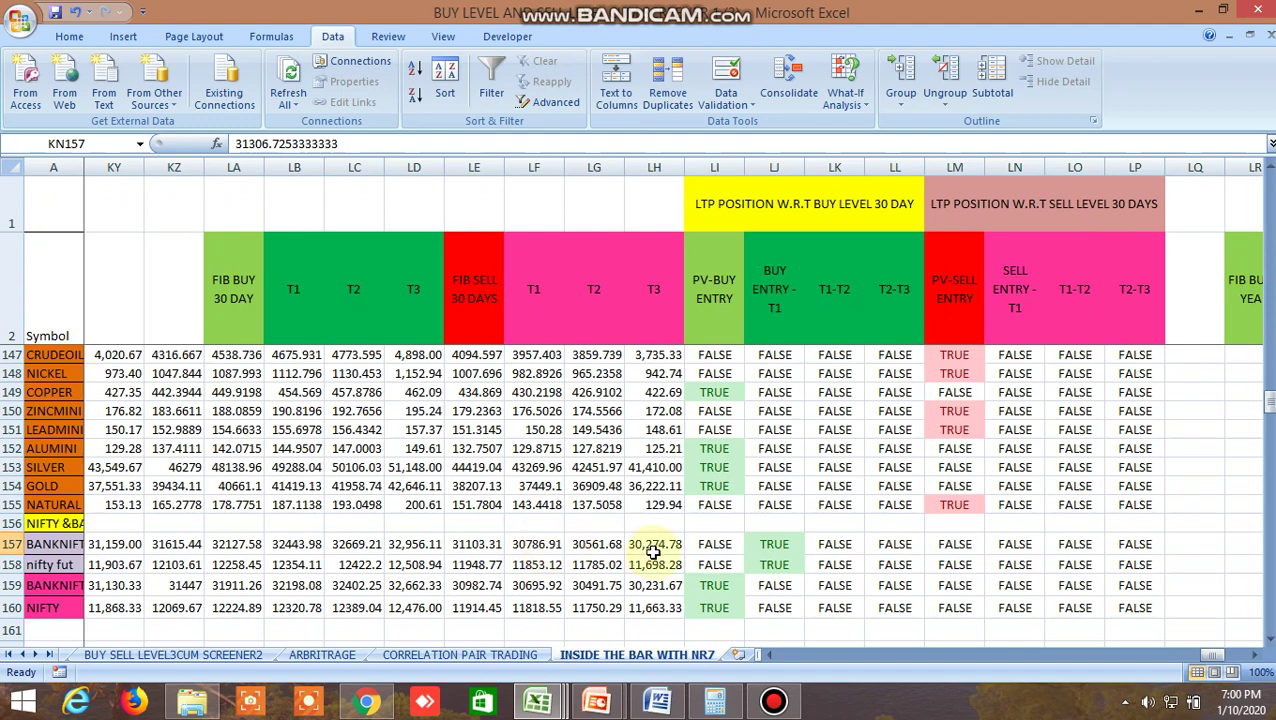
# Switch to the NIFTY BANK Kite chart in Chrome, set its interval to 5 minutes and examine the 10 January 2020 price action
pyautogui.click(366, 702)
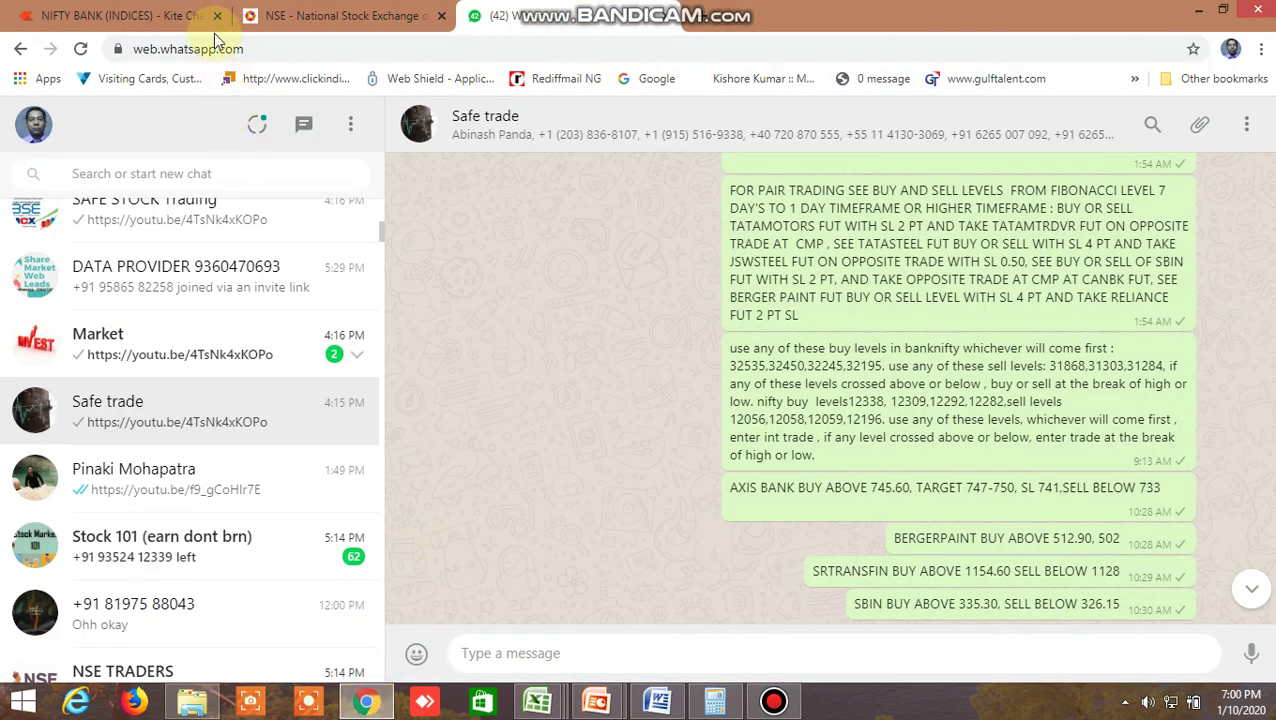
pyautogui.click(193, 14)
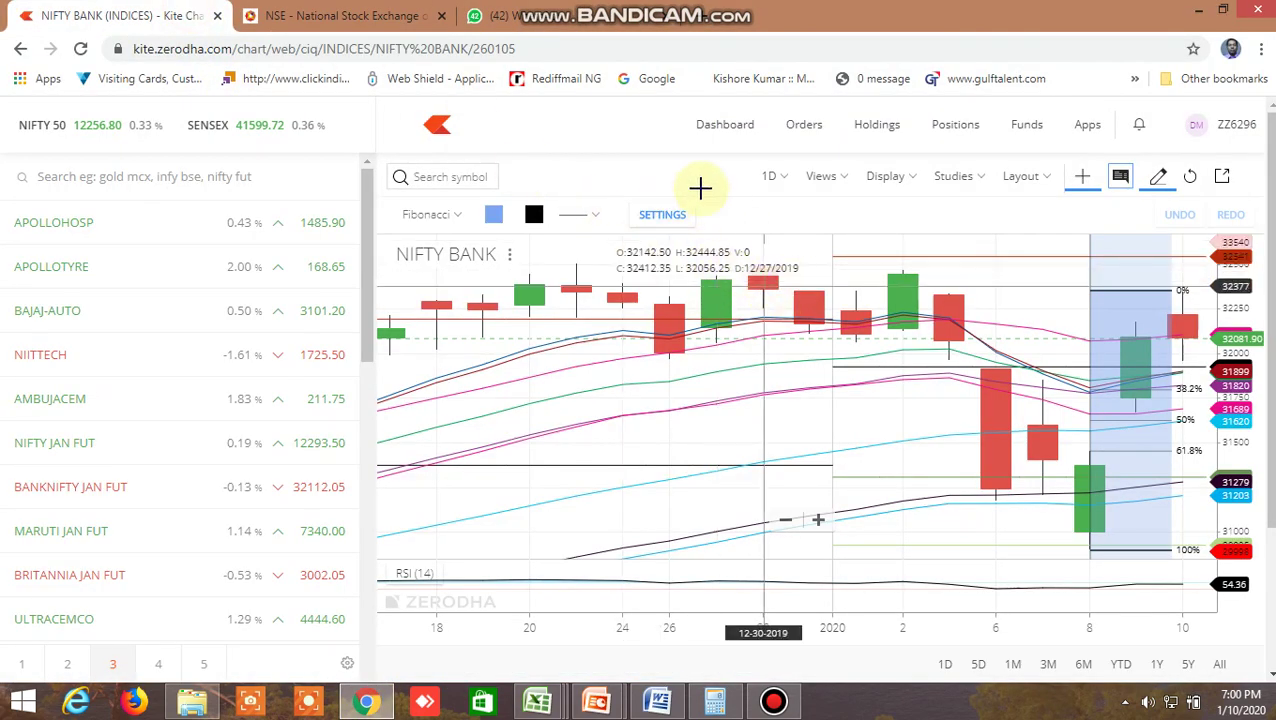
pyautogui.click(783, 184)
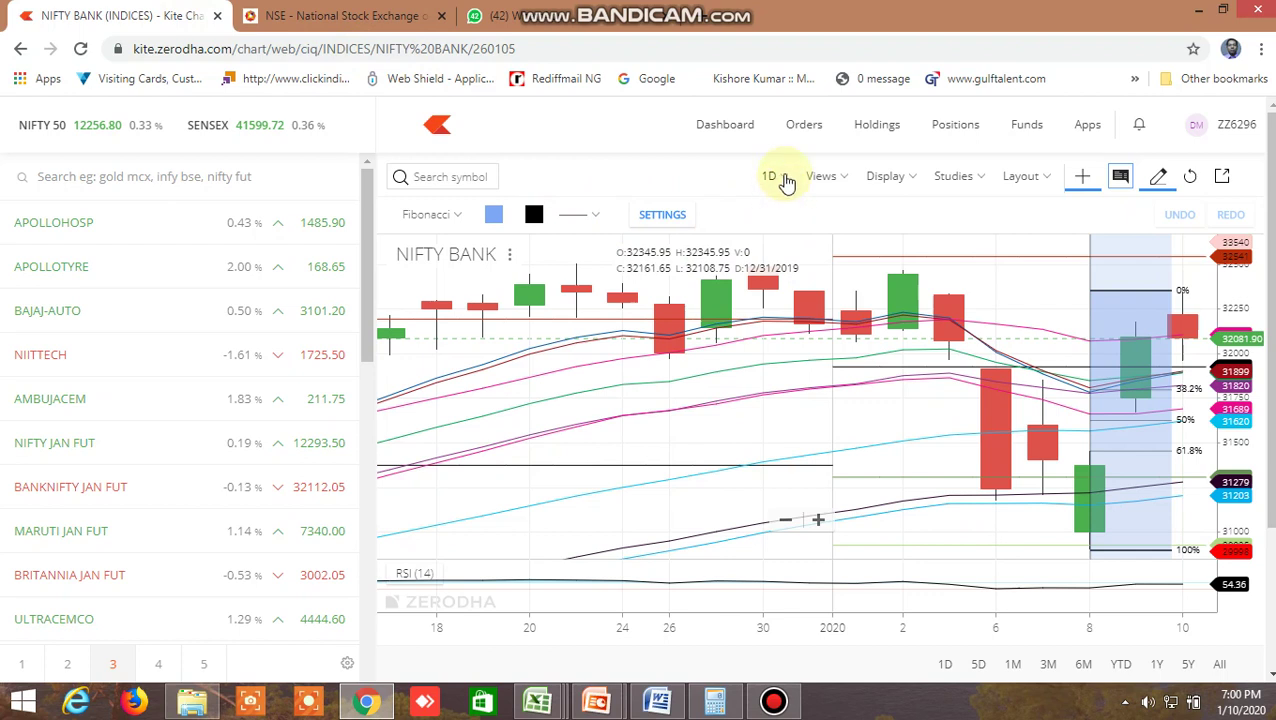
pyautogui.click(786, 180)
pyautogui.click(786, 180)
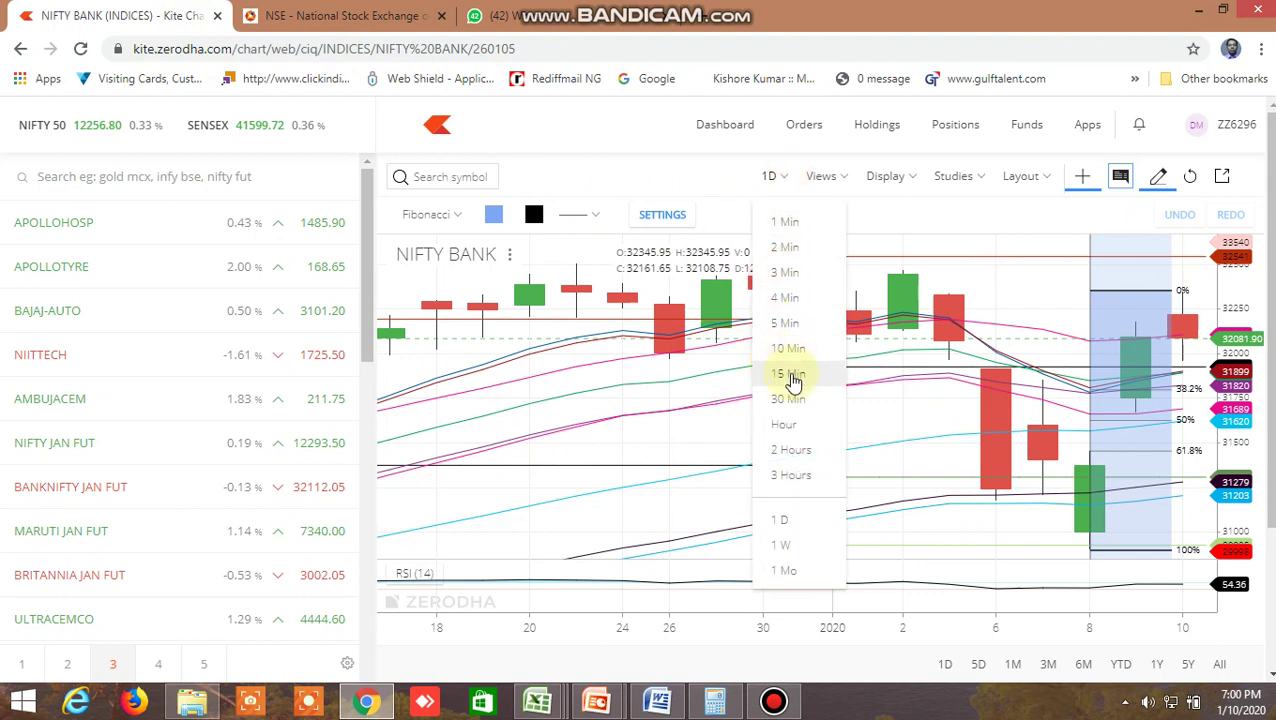
pyautogui.click(786, 323)
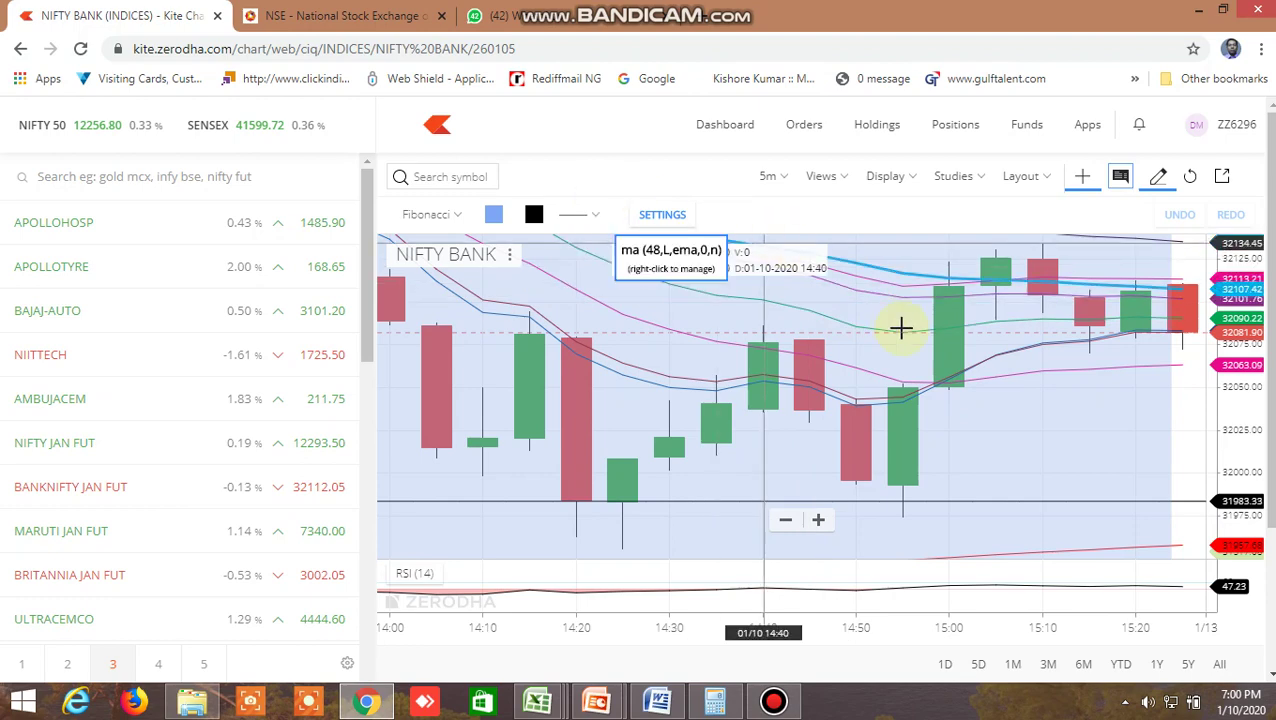
pyautogui.scroll(-10, 900, 328)
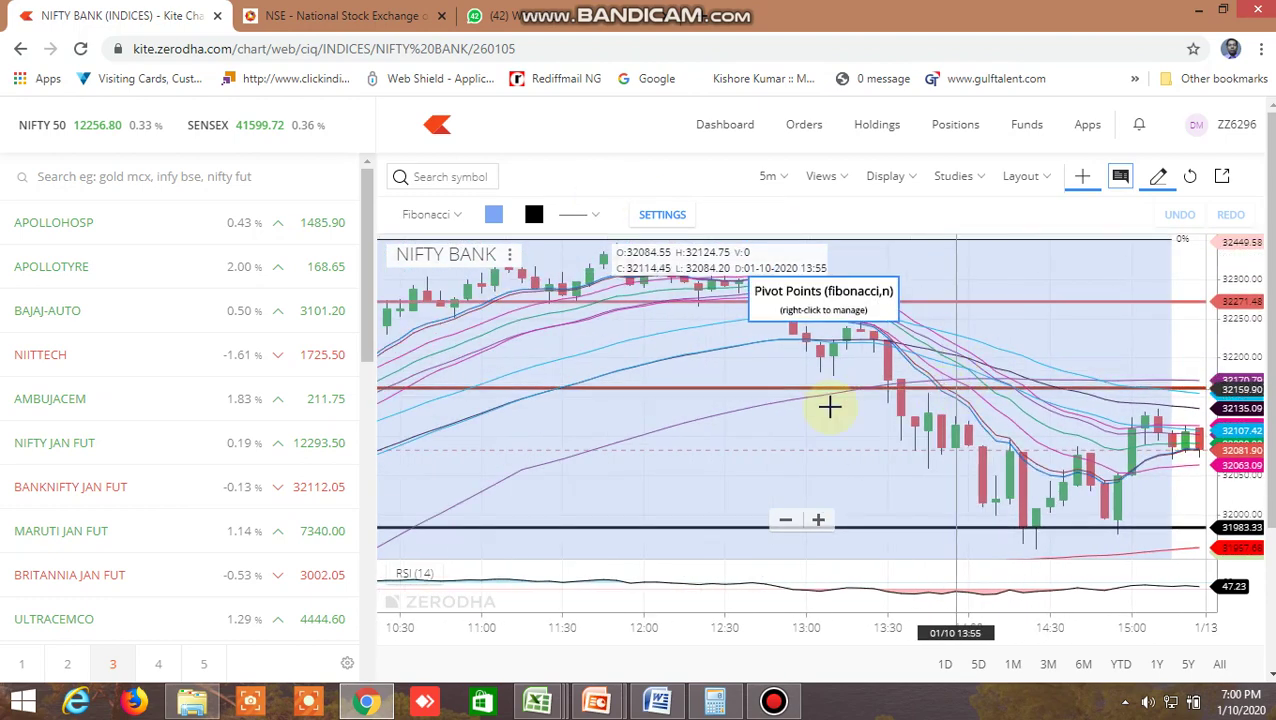
pyautogui.moveTo(829, 405); pyautogui.dragTo(948, 404)
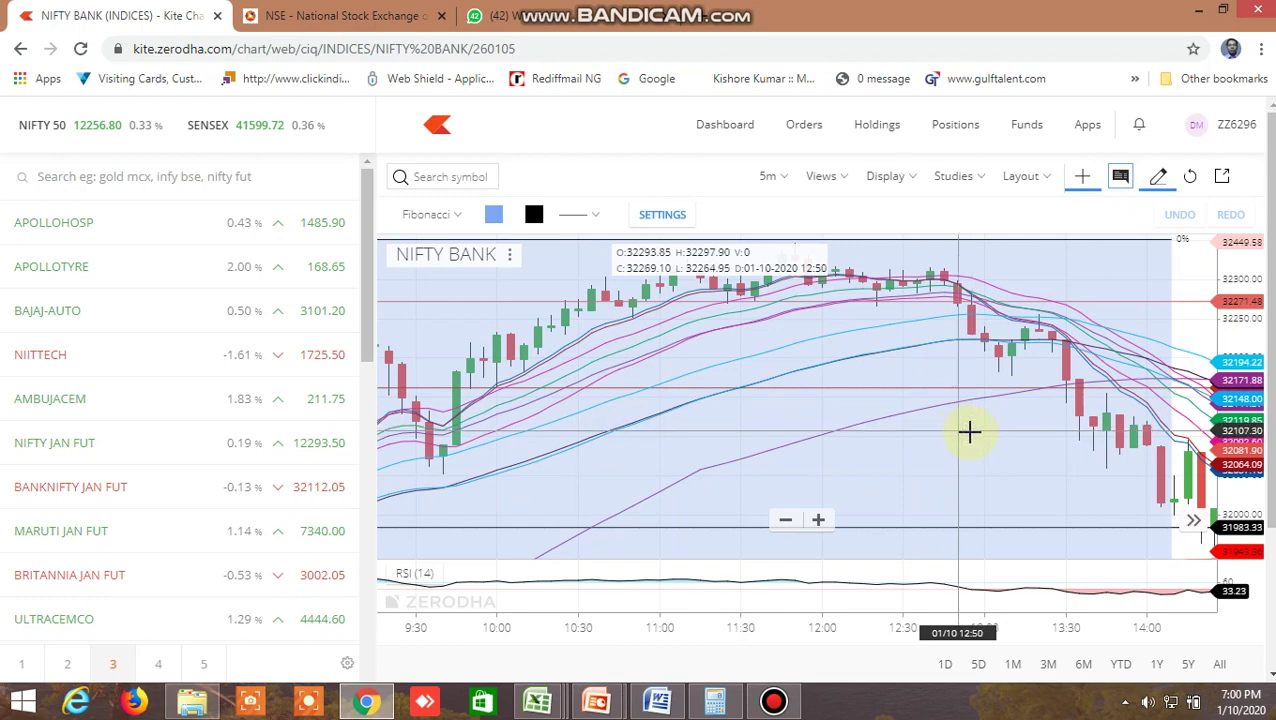
pyautogui.moveTo(1064, 458); pyautogui.dragTo(883, 456)
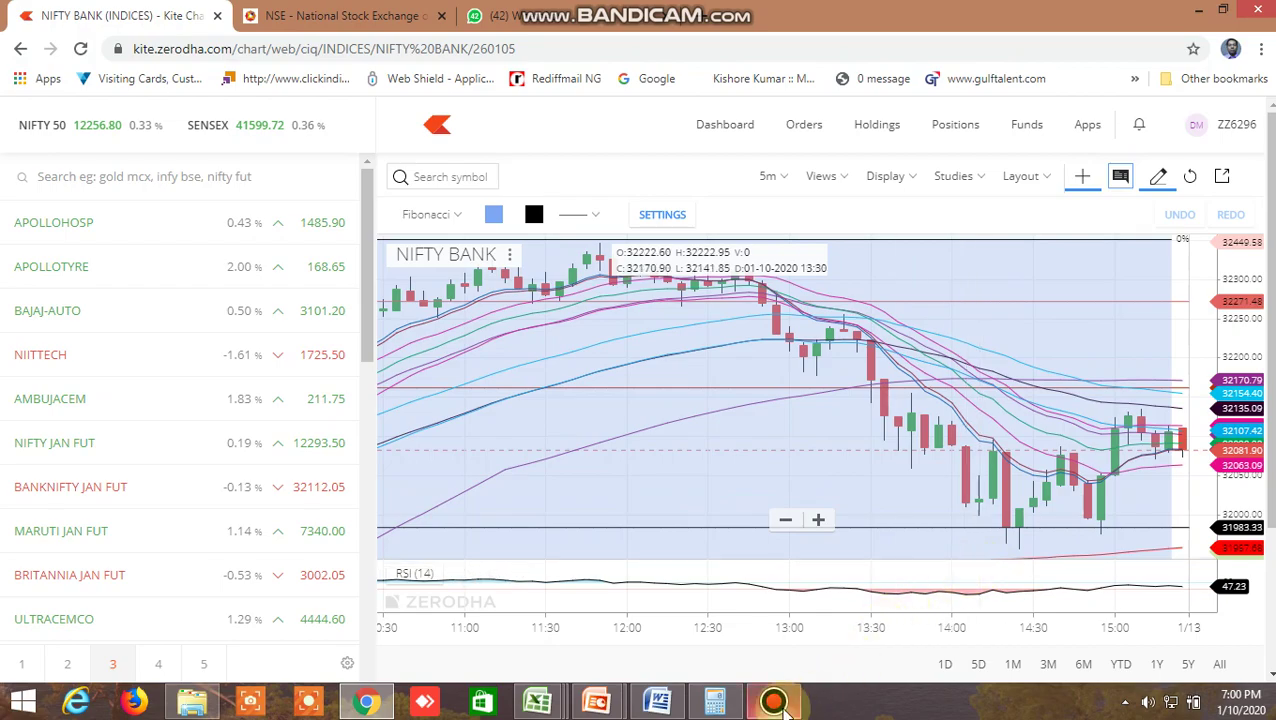
# Switch to Bandicam and stop the screen recording
pyautogui.moveTo(786, 706)
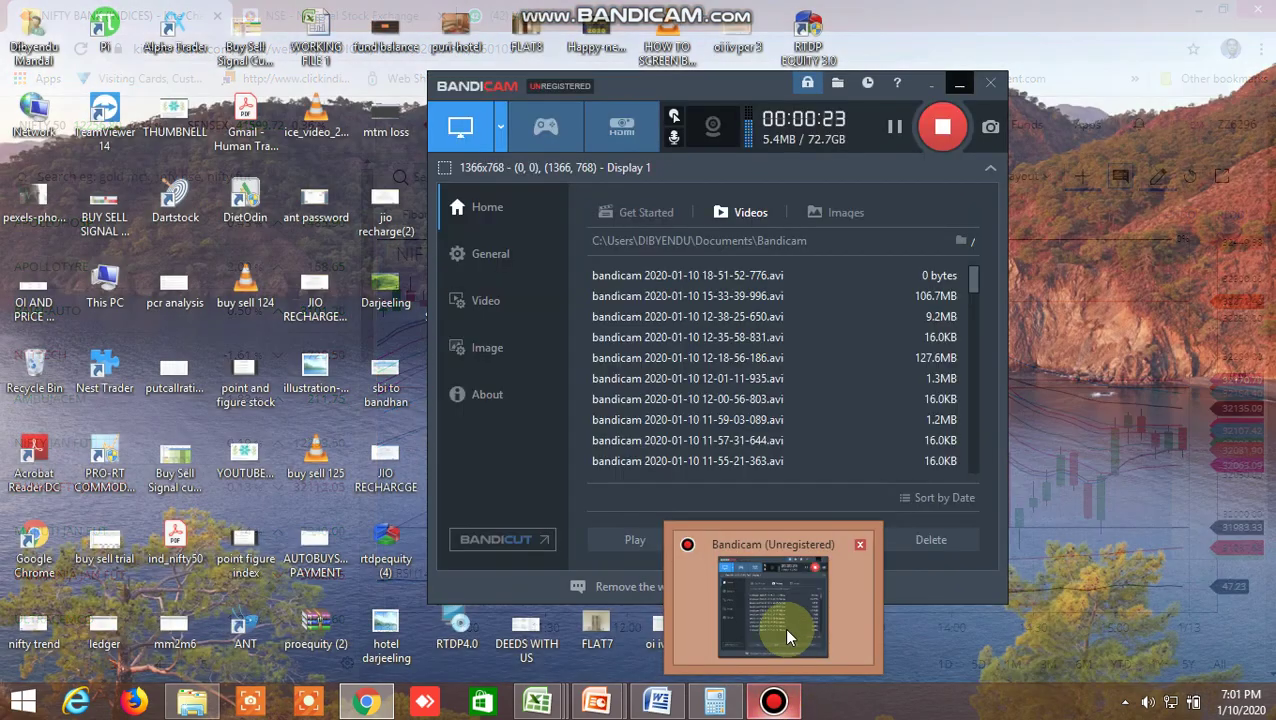
pyautogui.click(786, 630)
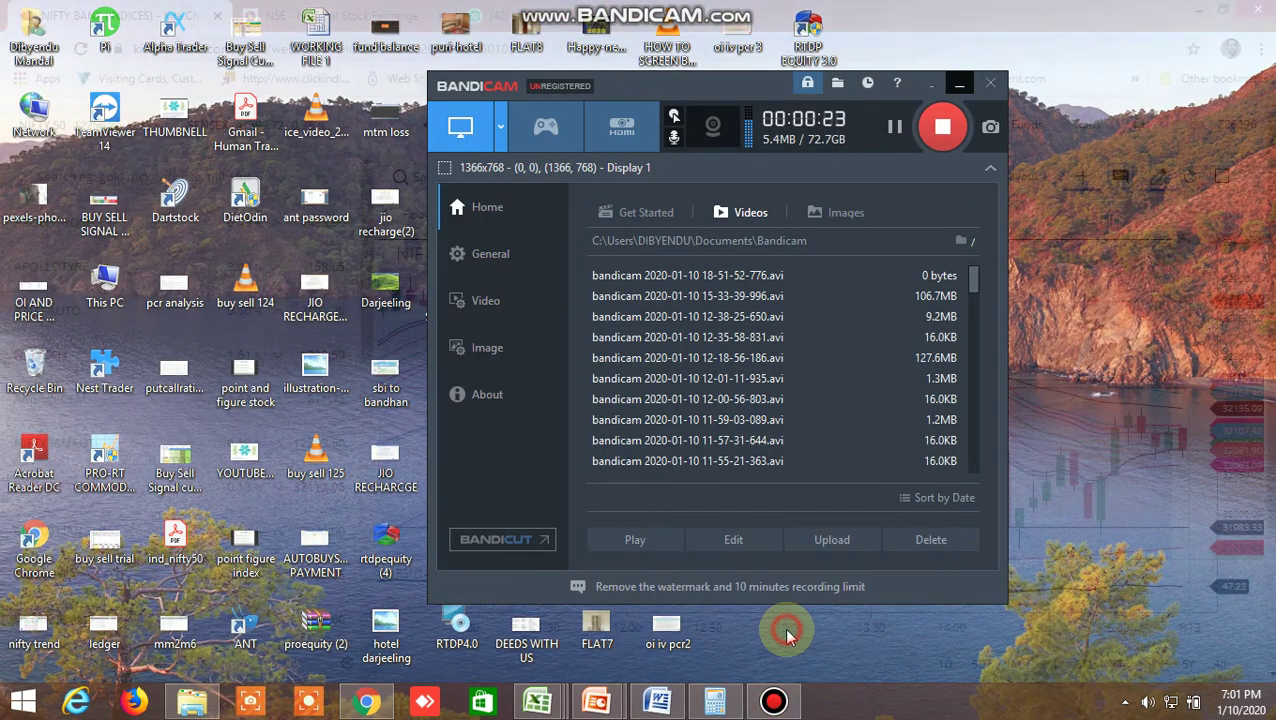
pyautogui.click(955, 141)
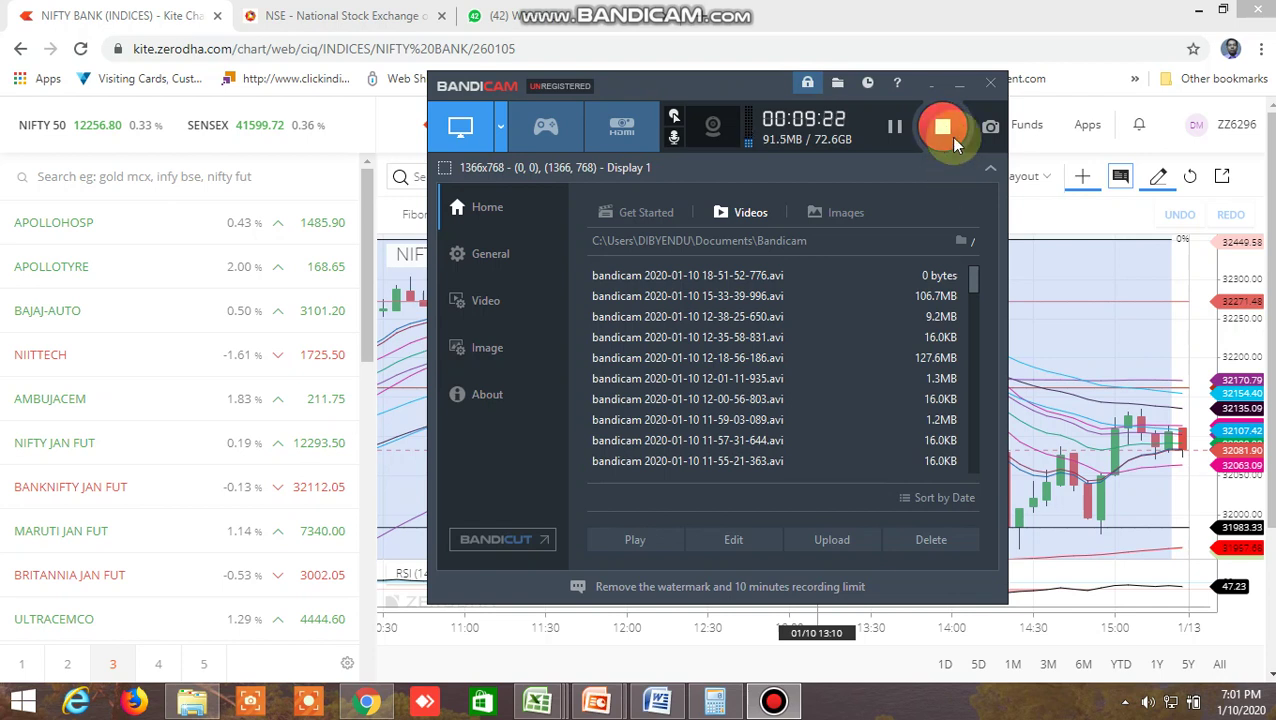